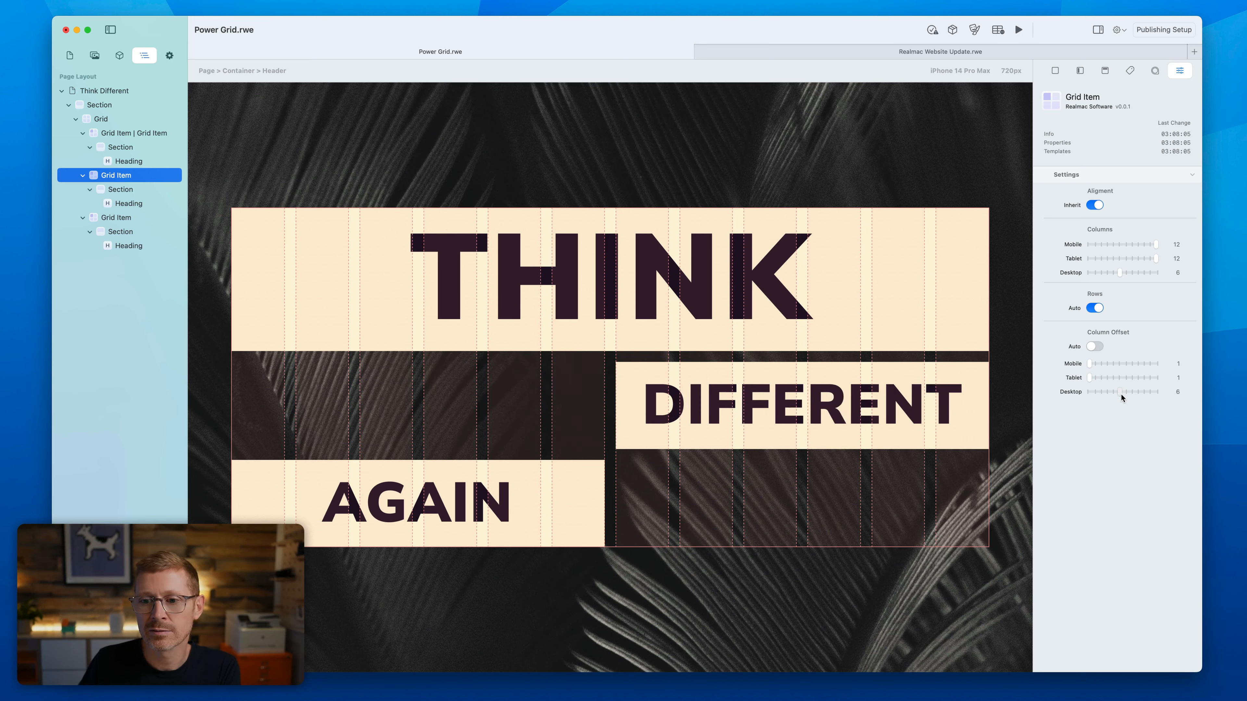
Step: Turn off automatic column offset for the AGAIN grid item and set its desktop column offset to 3
{"action": "left_click", "coordinate": [124, 221]}
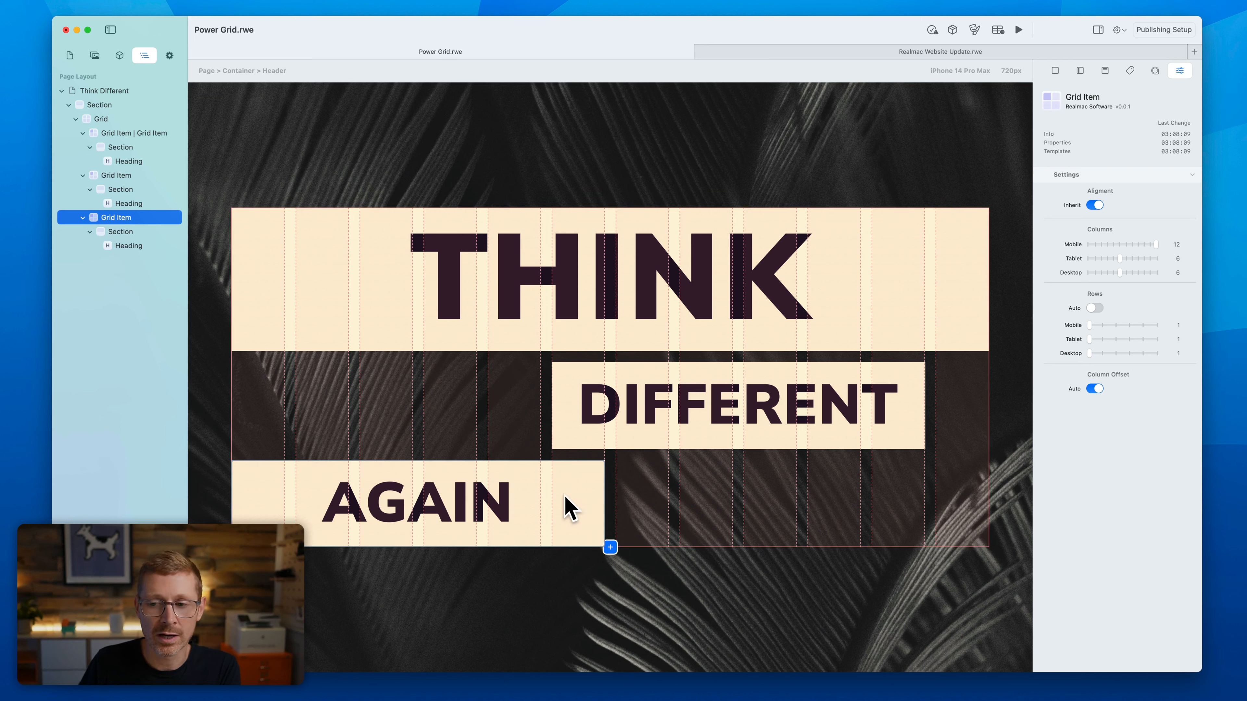
{"action": "left_click", "coordinate": [1107, 354]}
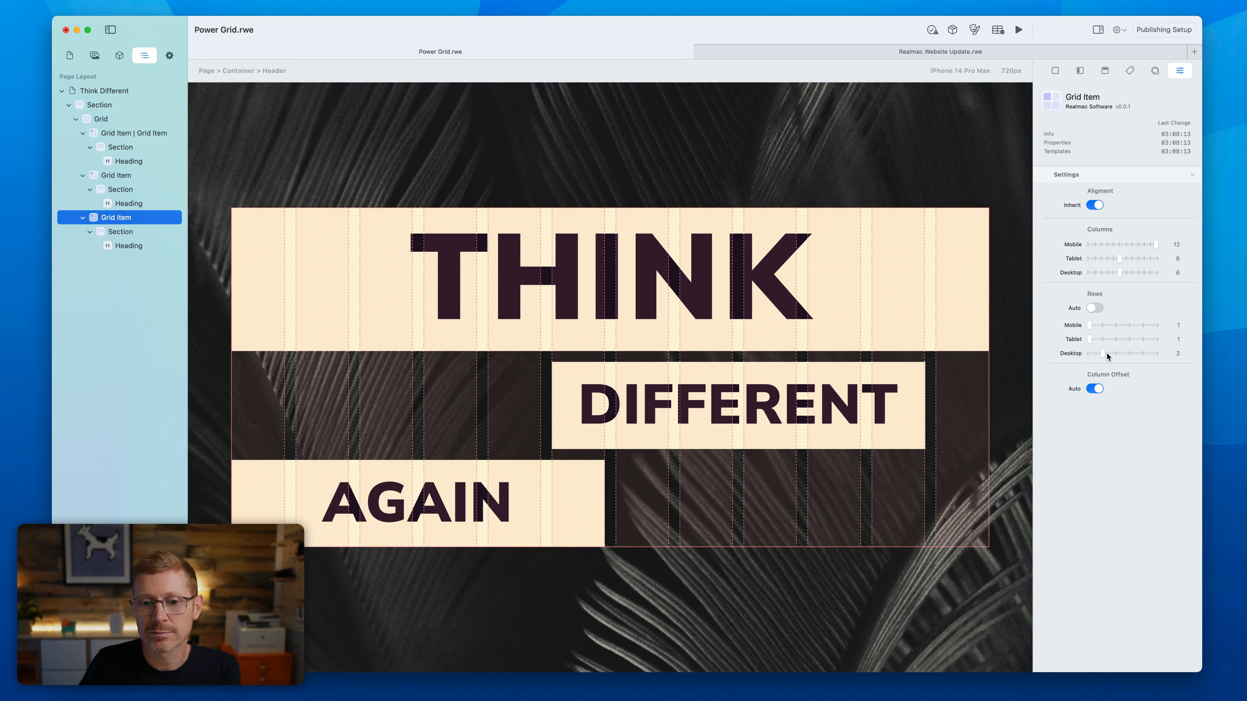
{"action": "left_click_drag", "start_coordinate": [1106, 355], "coordinate": [1089, 354]}
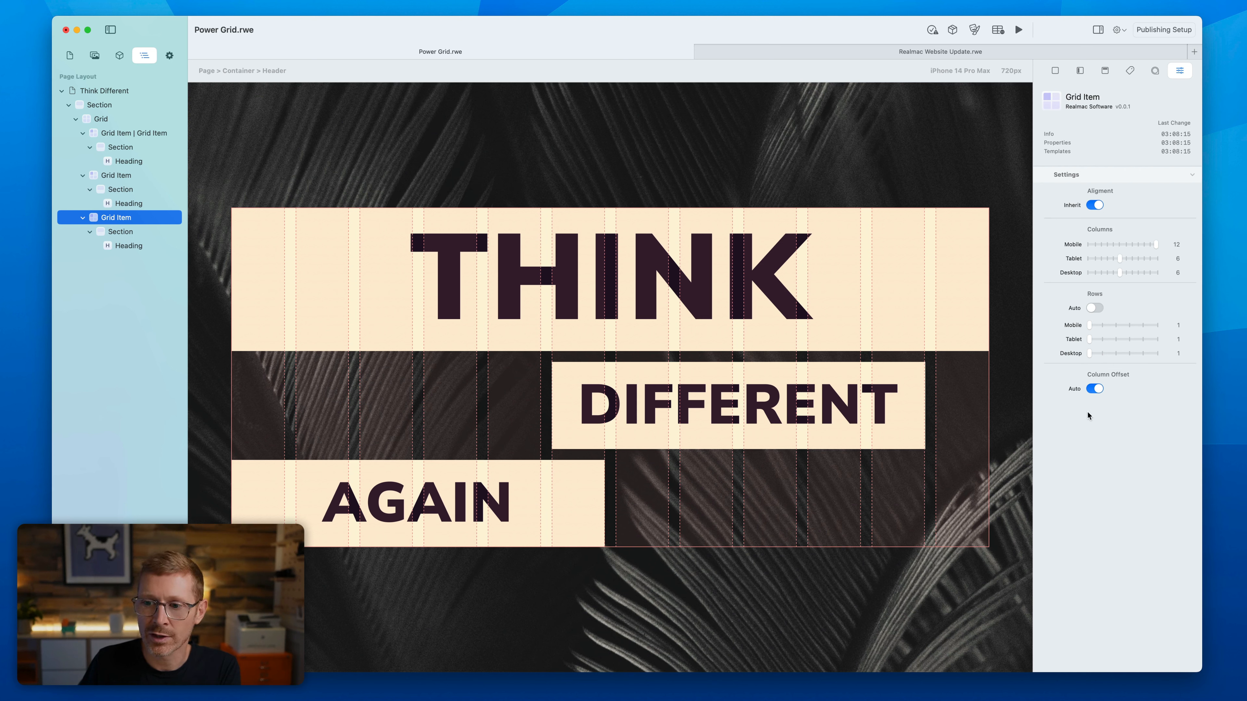
{"action": "left_click", "coordinate": [1094, 389]}
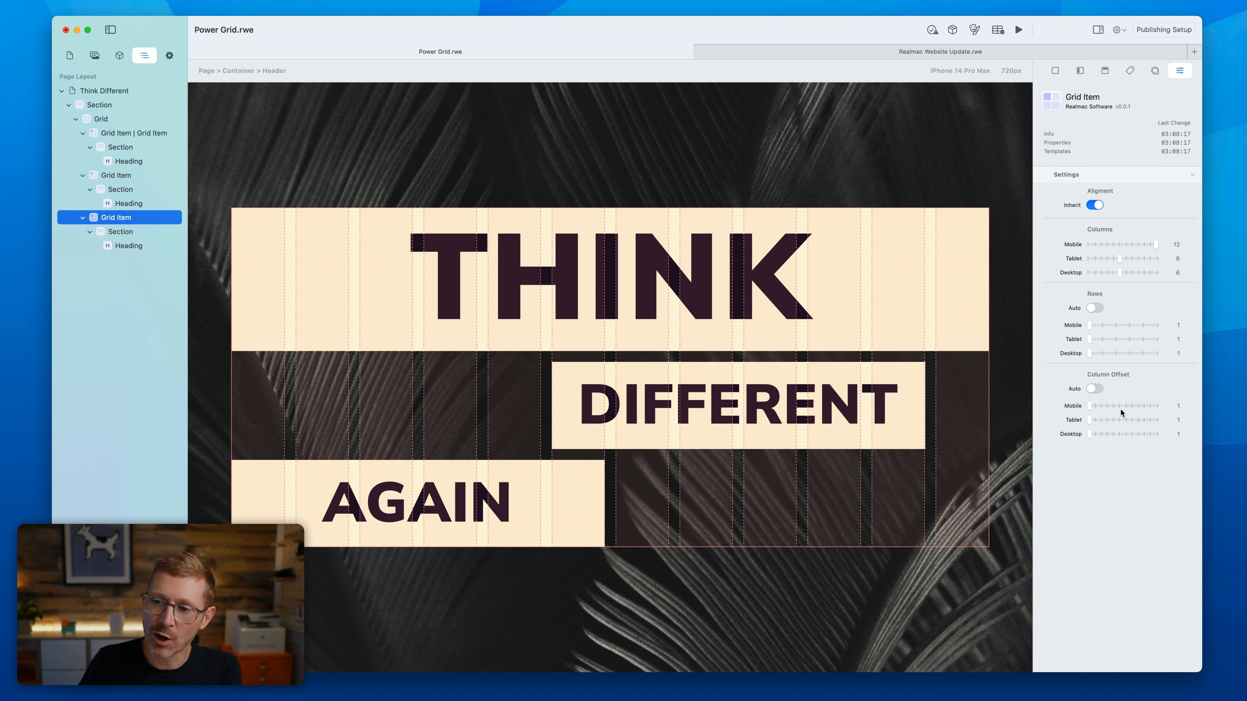
{"action": "left_click_drag", "start_coordinate": [1094, 435], "coordinate": [1102, 437]}
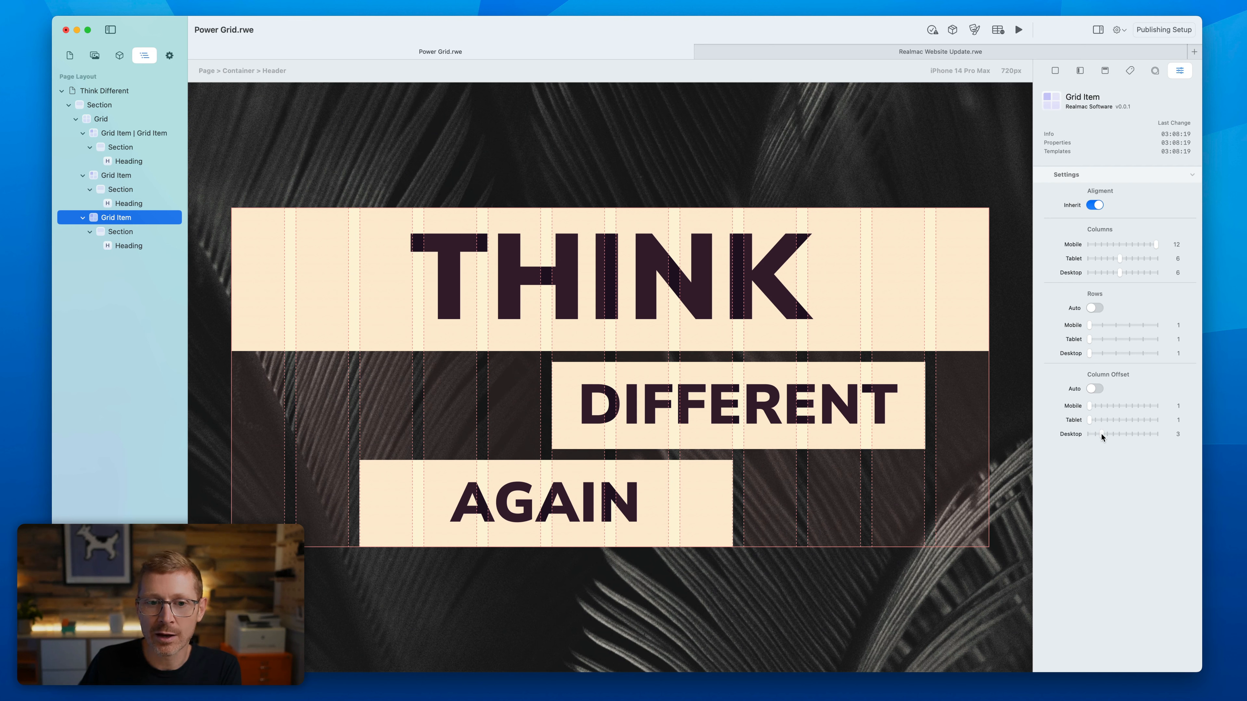
Step: Set the width of the section containing the THINK heading to Auto
{"action": "left_click", "coordinate": [130, 134]}
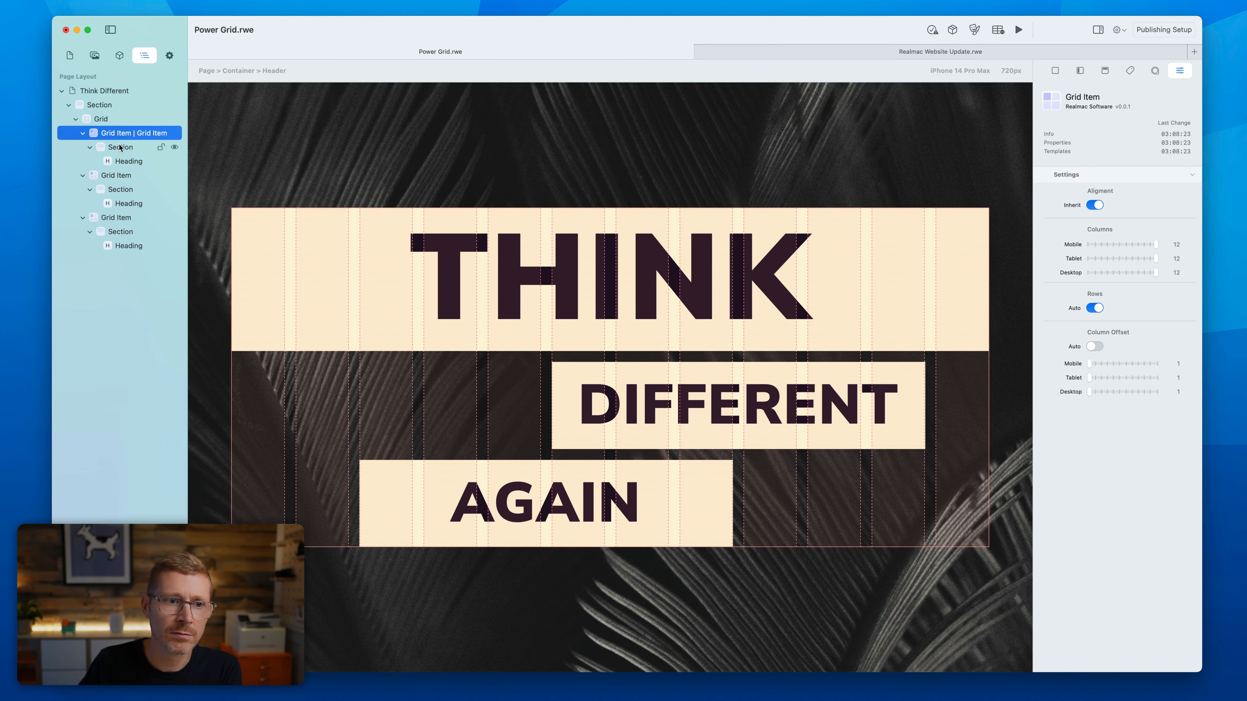
{"action": "left_click", "coordinate": [142, 146]}
{"action": "left_click", "coordinate": [1098, 189]}
Step: Hide the column guides of the Grid element that holds the three headings
{"action": "left_click", "coordinate": [96, 106]}
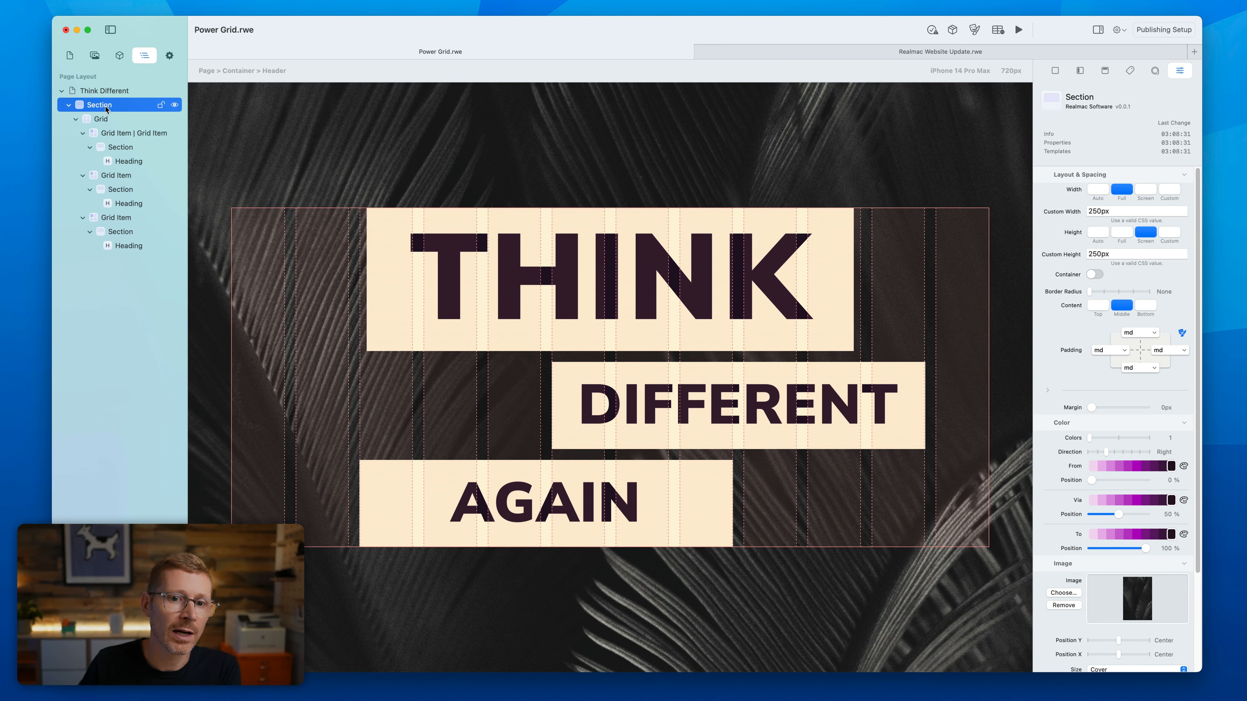
{"action": "left_click", "coordinate": [158, 122]}
{"action": "left_click", "coordinate": [1096, 191]}
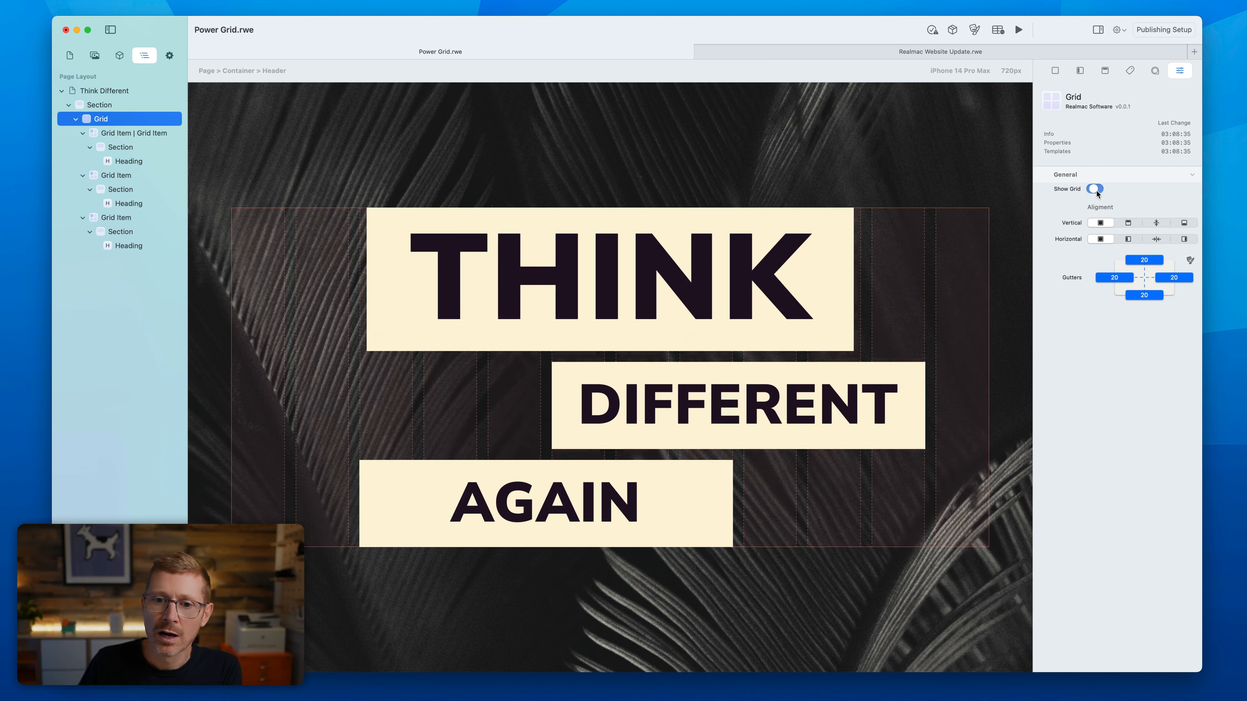
{"action": "left_click", "coordinate": [1095, 190]}
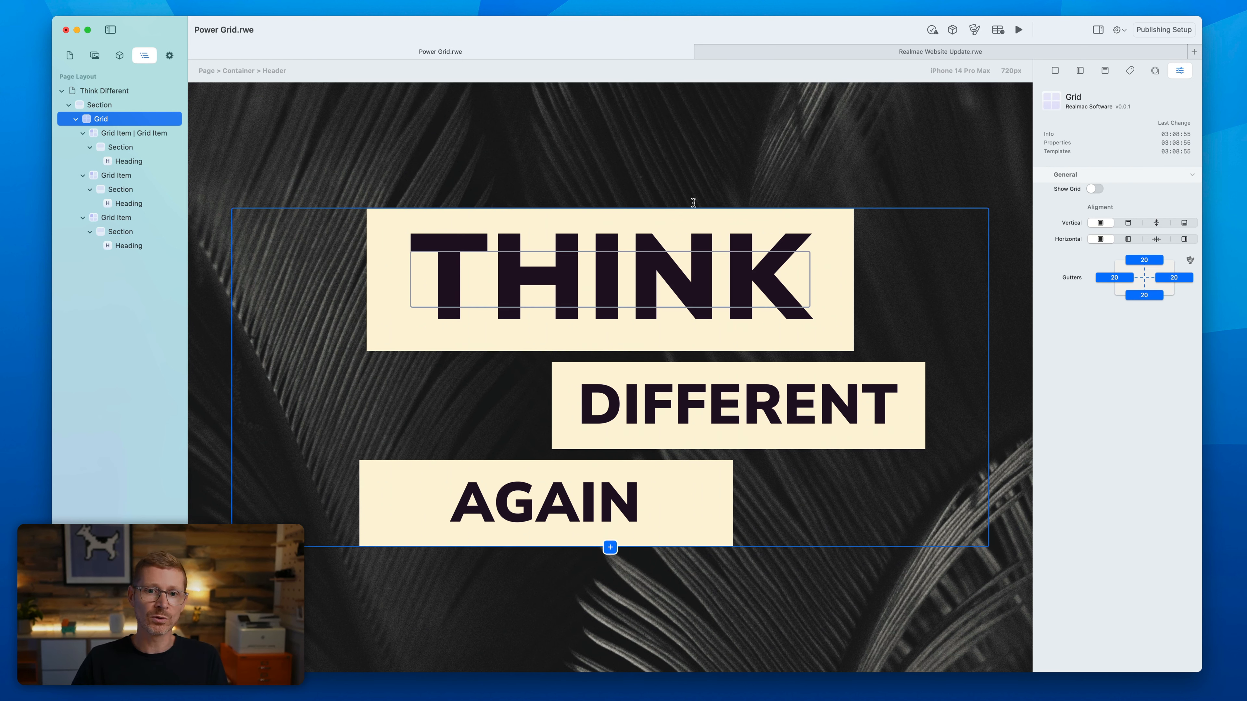
{"action": "left_click", "coordinate": [842, 333]}
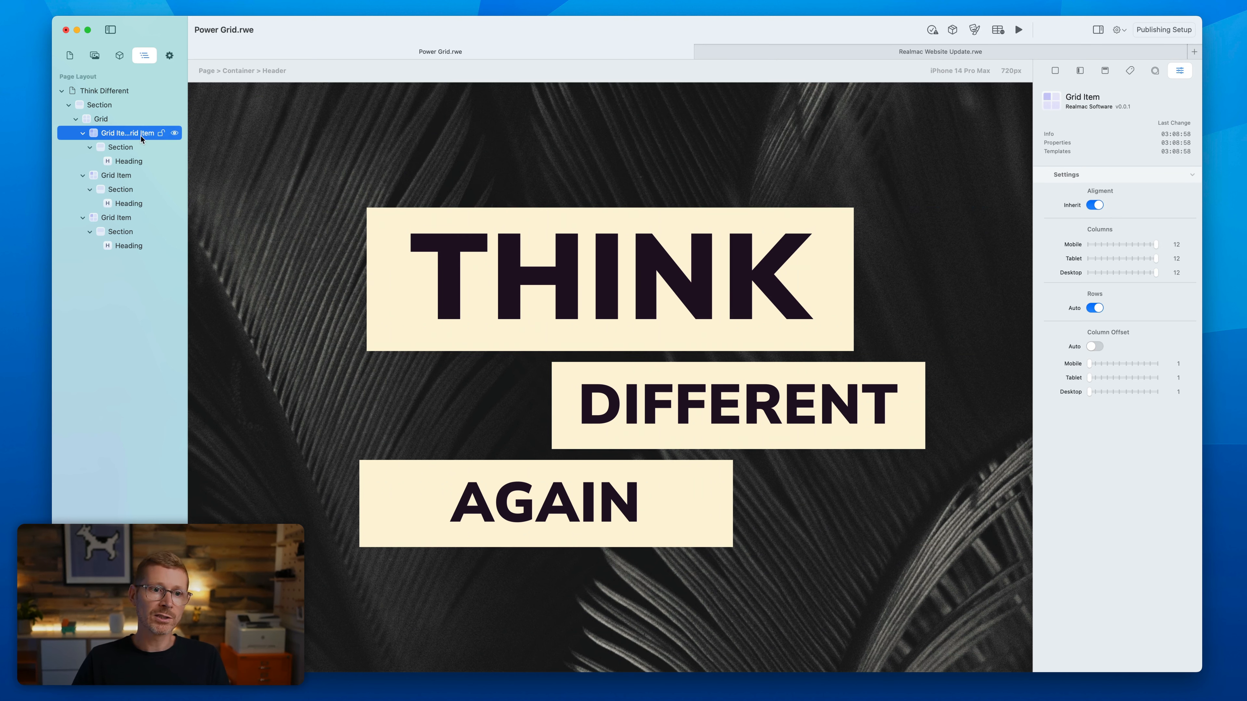
{"action": "mouse_move", "coordinate": [1093, 392]}
{"action": "left_mouse_down"}
{"action": "mouse_move", "coordinate": [1106, 393]}
{"action": "mouse_move", "coordinate": [1089, 392]}
{"action": "left_mouse_up"}
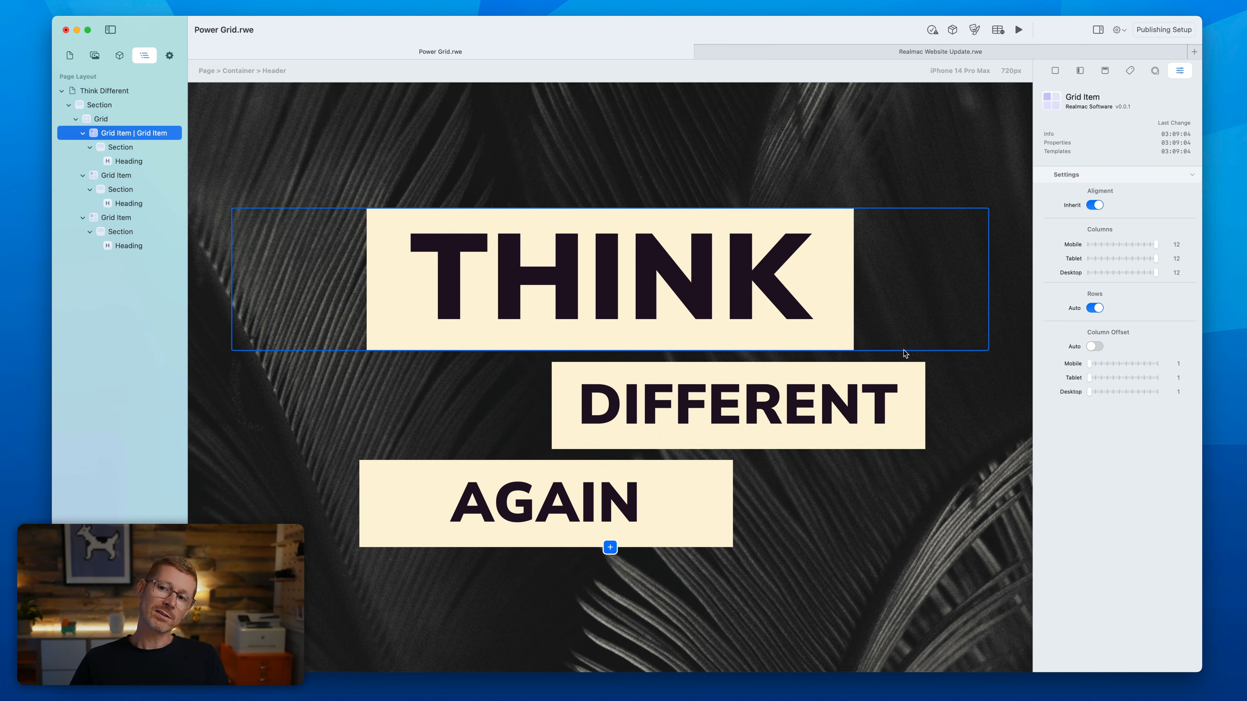
{"action": "left_click", "coordinate": [131, 149]}
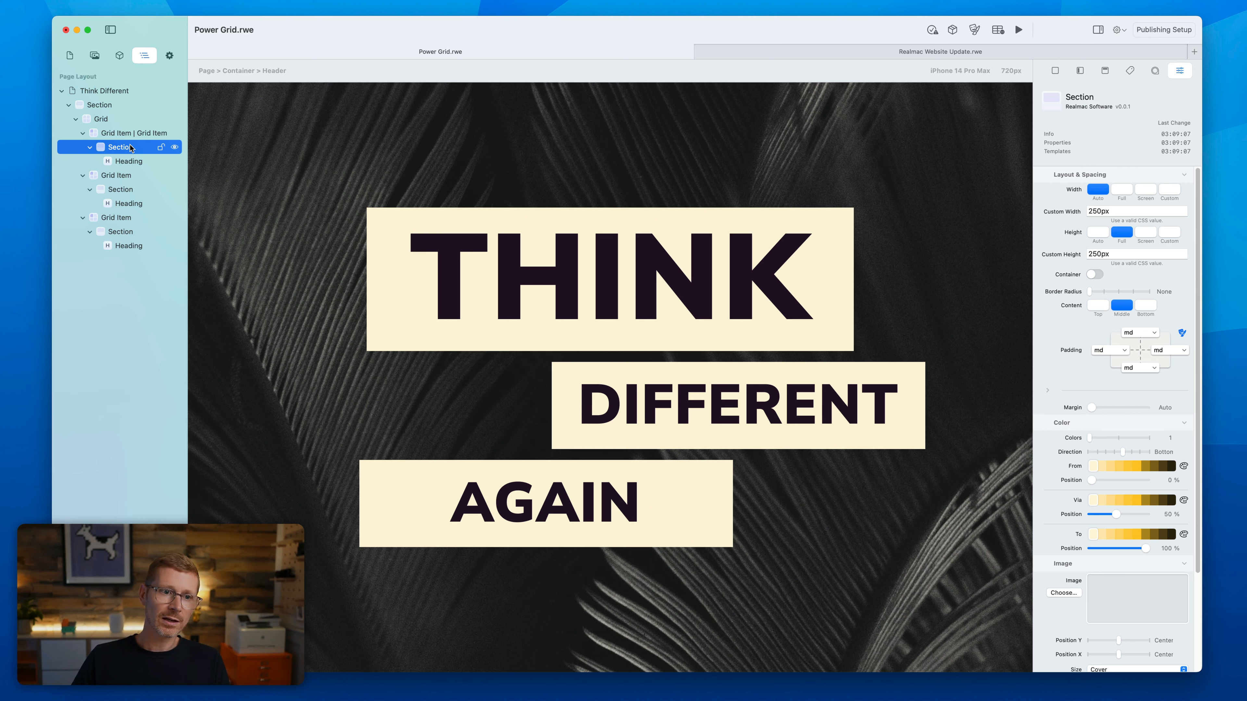
{"action": "left_click", "coordinate": [130, 162]}
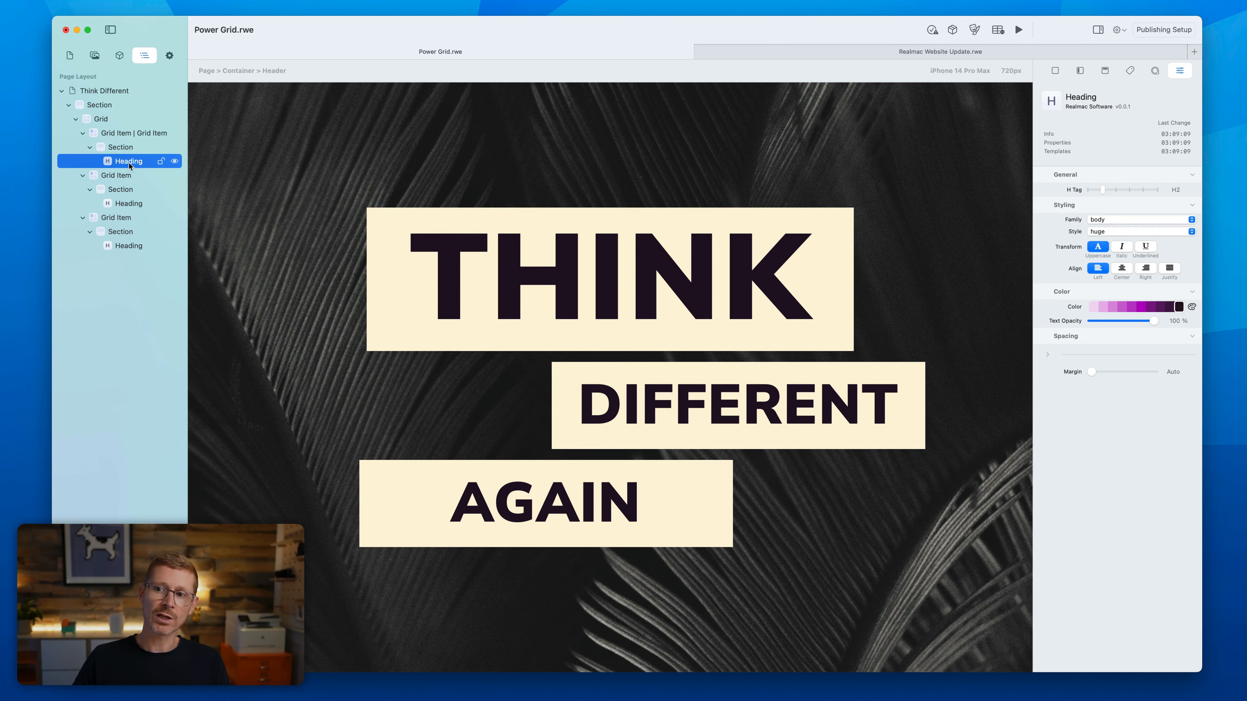
{"action": "left_click", "coordinate": [123, 139]}
Step: Try top vertical alignment on the Grid element and return it to the original alignment option
{"action": "left_click", "coordinate": [115, 121]}
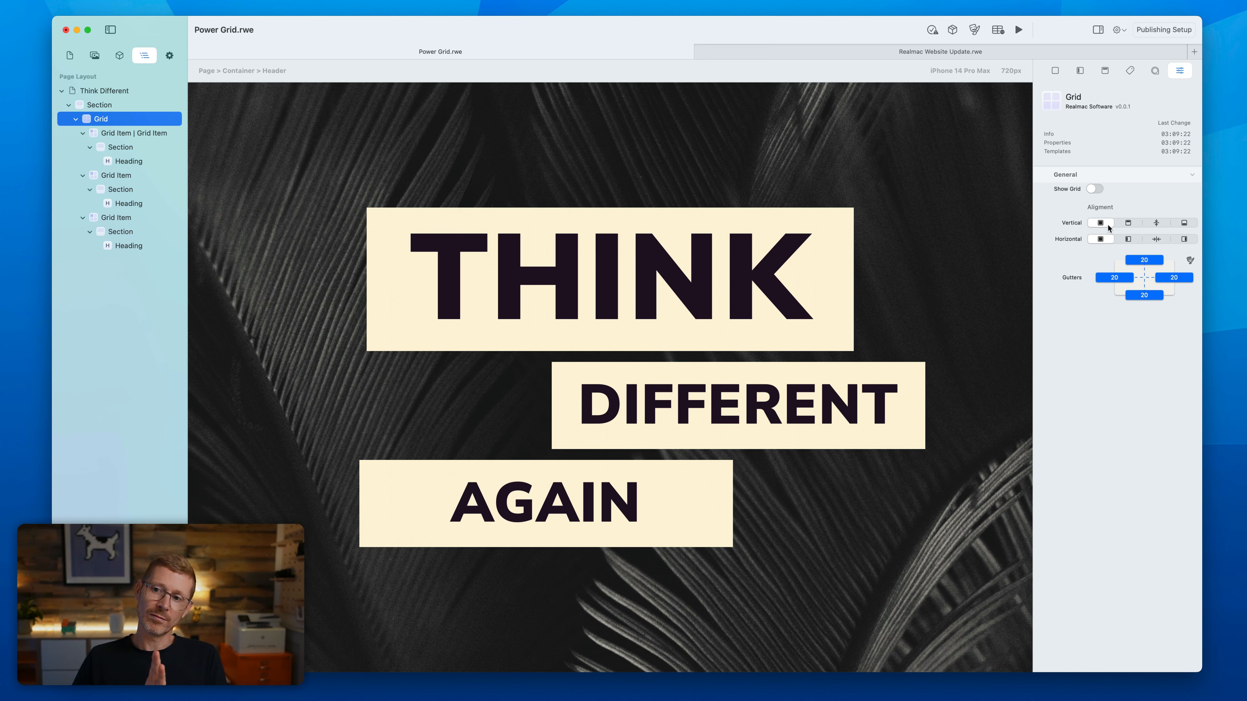
{"action": "left_click", "coordinate": [1128, 223]}
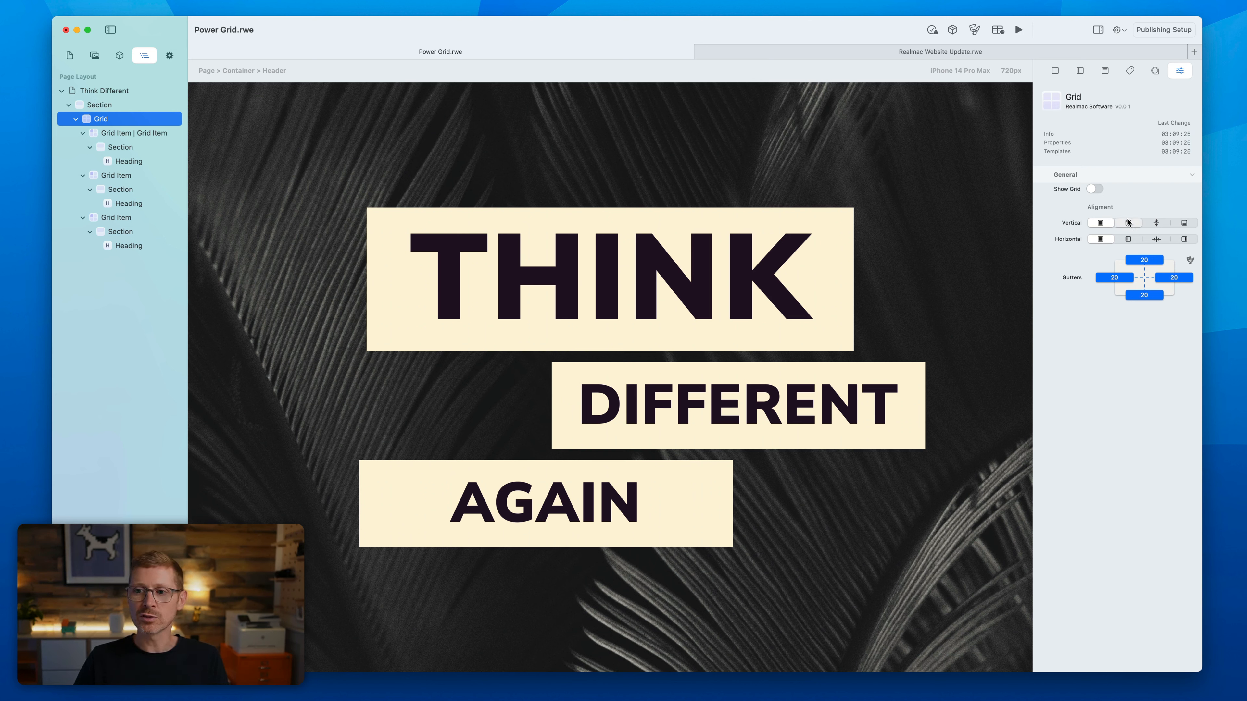
{"action": "left_click", "coordinate": [1091, 223]}
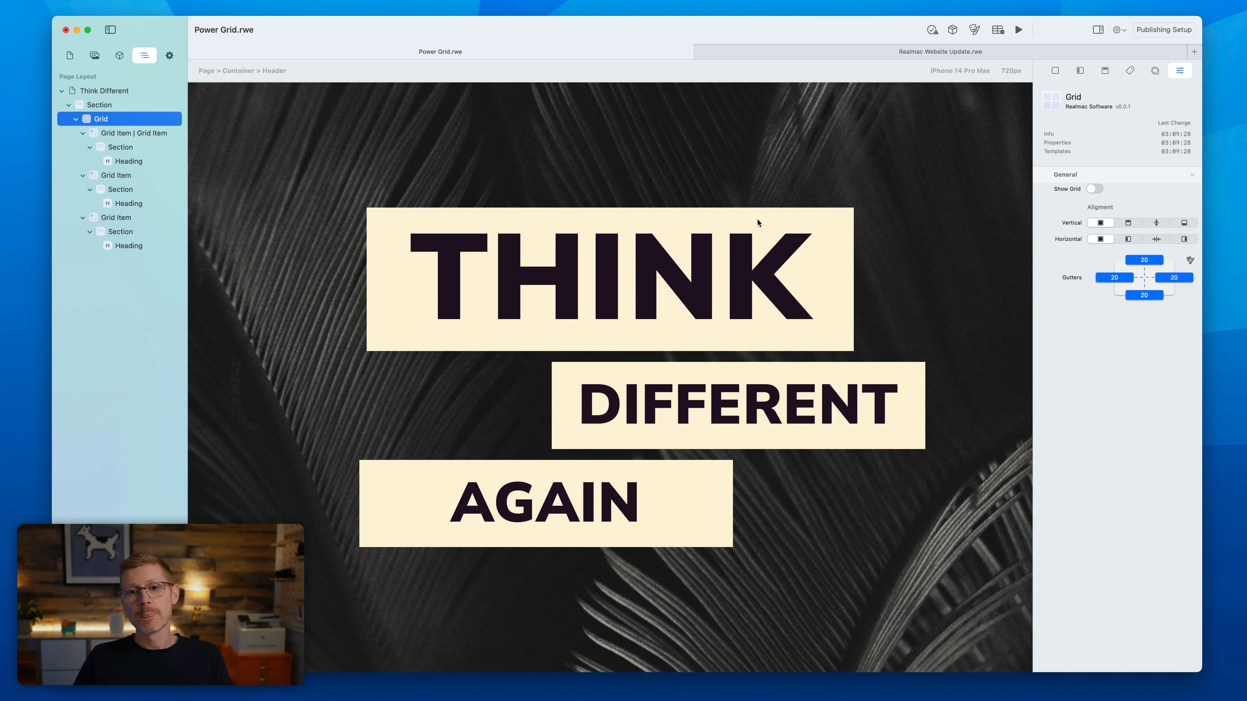
Step: Try the Full and Screen widths on the THINK heading's section and return its width to Auto
{"action": "left_click", "coordinate": [119, 134]}
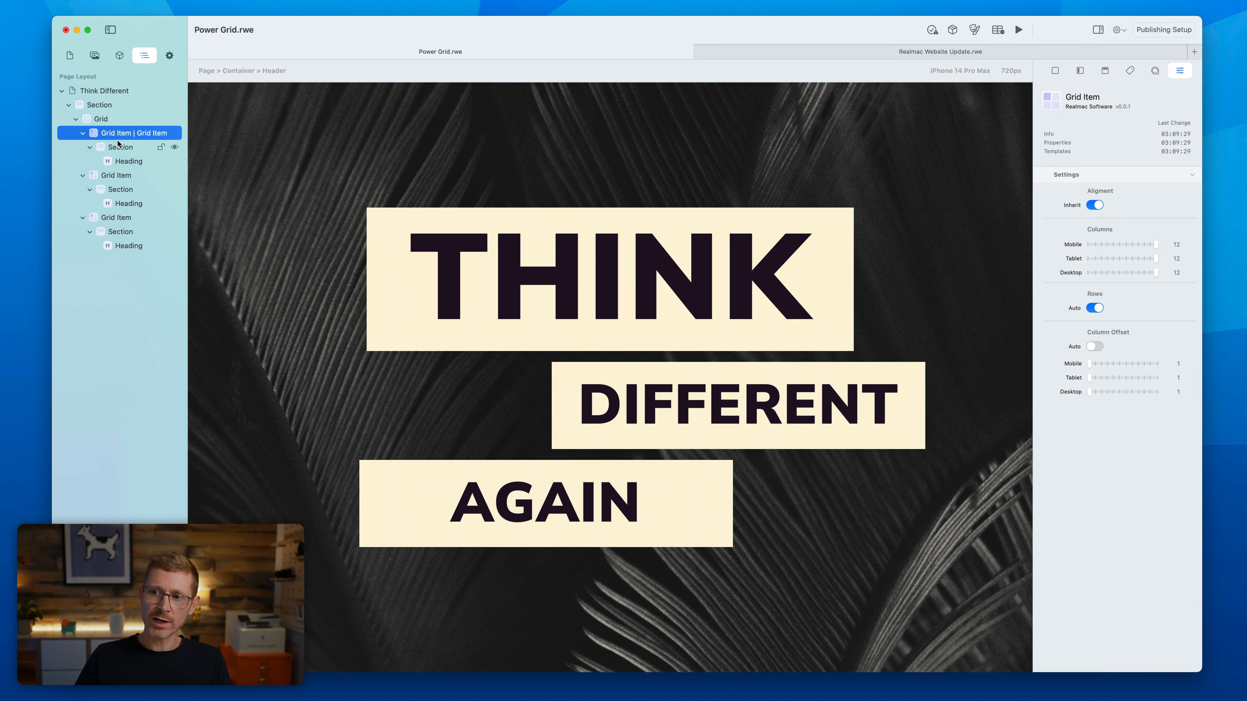
{"action": "left_click", "coordinate": [117, 145]}
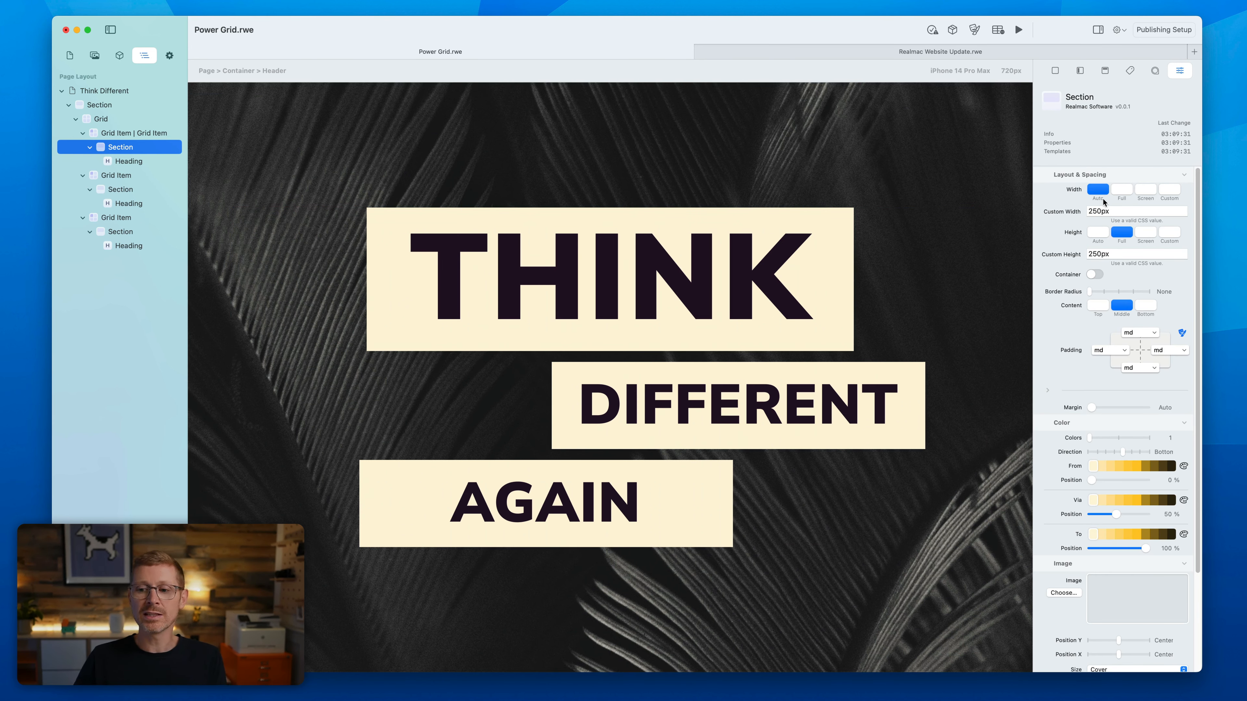
{"action": "left_click", "coordinate": [1121, 190]}
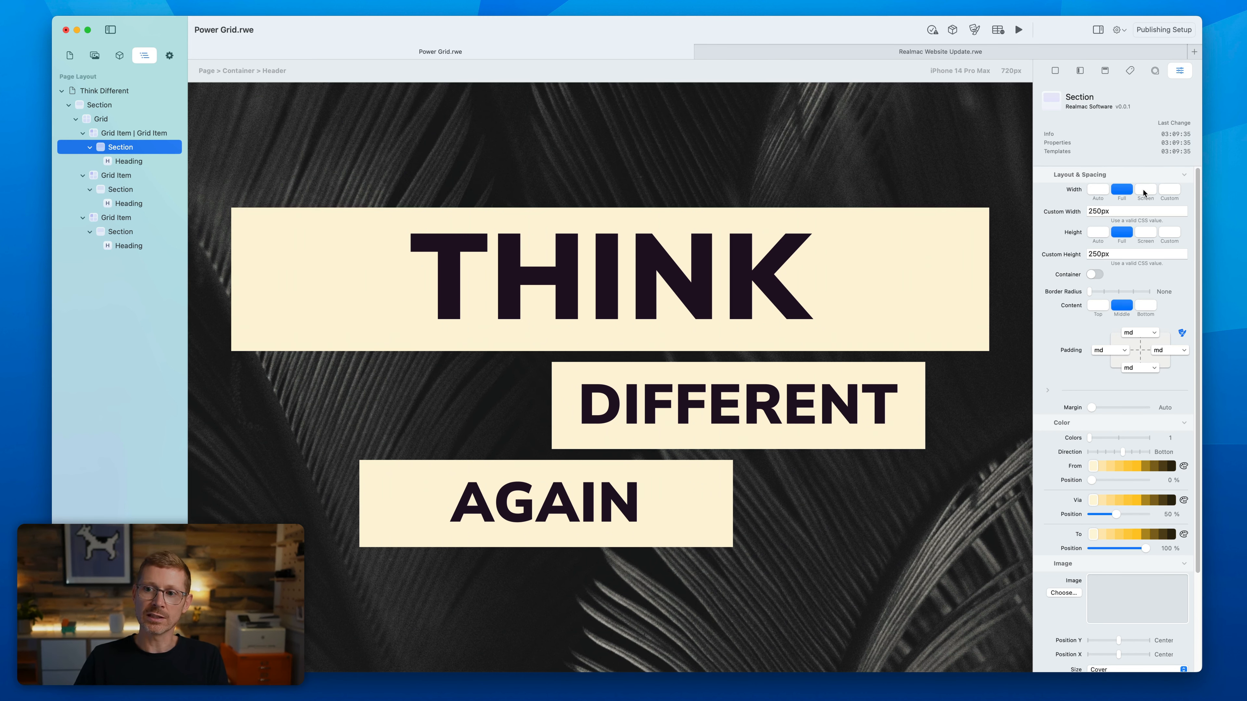
{"action": "left_click", "coordinate": [1145, 190]}
{"action": "left_click", "coordinate": [1121, 190]}
{"action": "left_click", "coordinate": [1098, 190]}
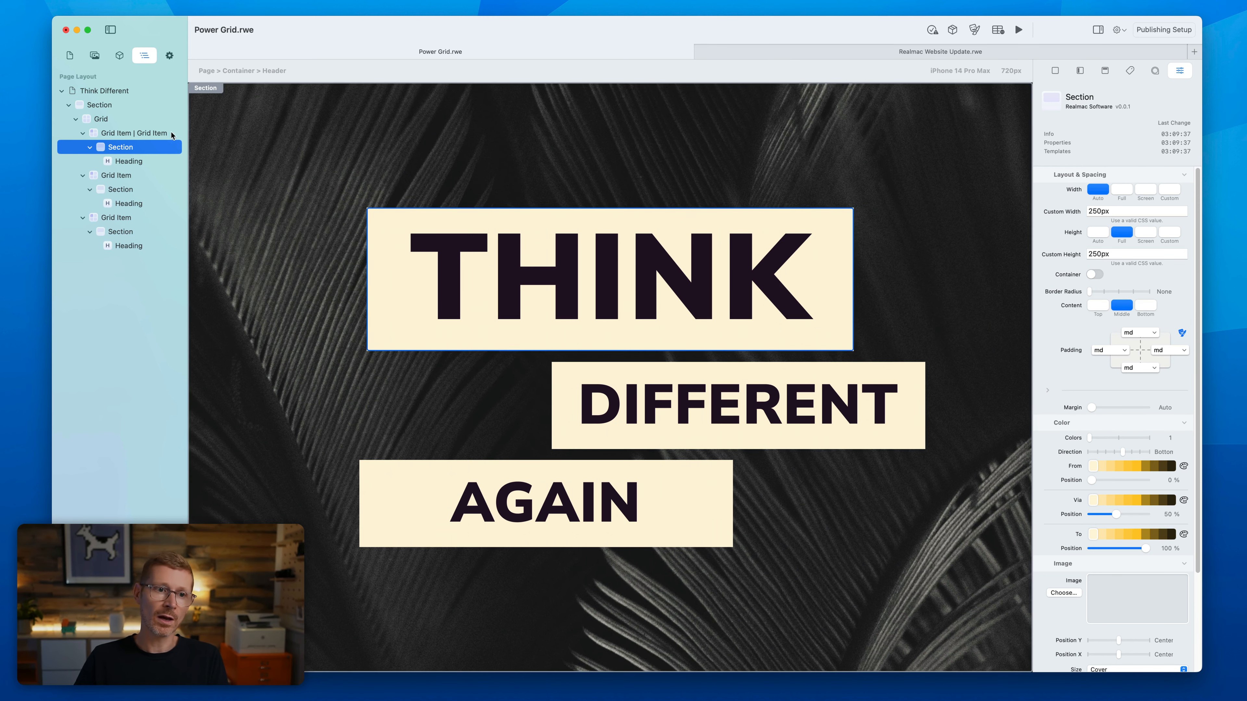
{"action": "left_click", "coordinate": [129, 133]}
{"action": "left_click", "coordinate": [105, 119]}
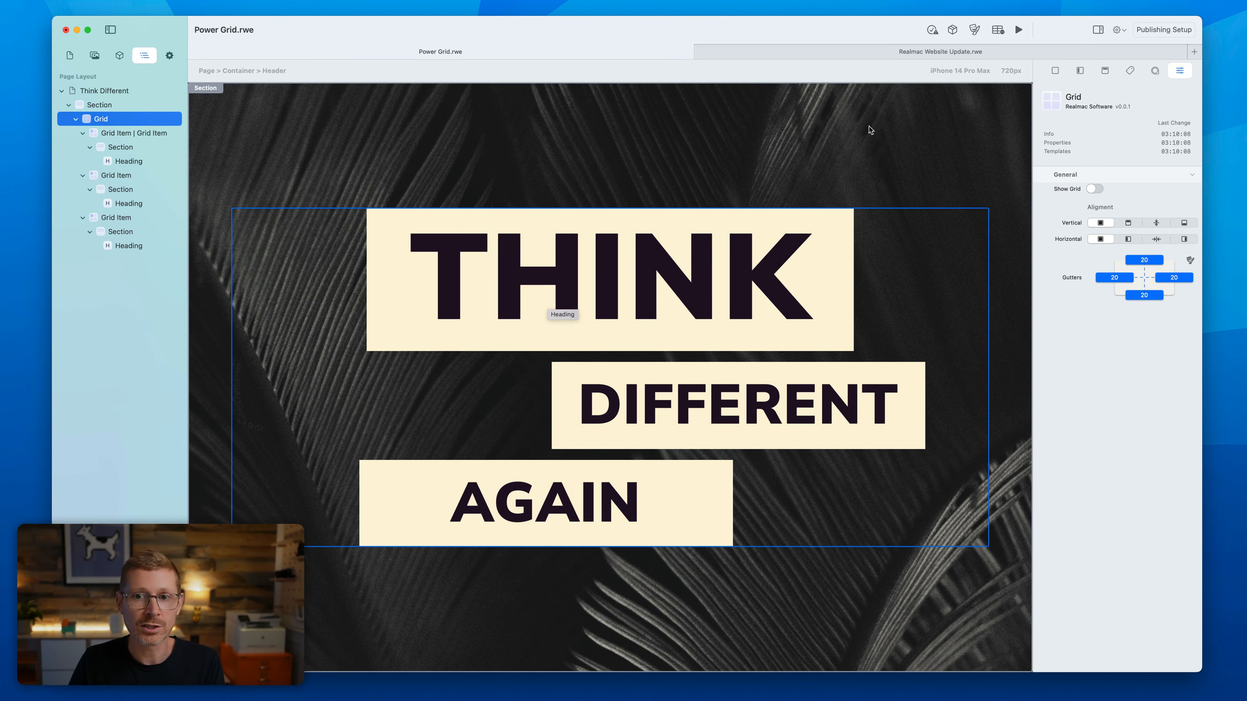
Step: Switch to the Realmac Website Update.rwe document and add a Layer element directly below the RapidWeaver Elements app icon
{"action": "left_click", "coordinate": [768, 51]}
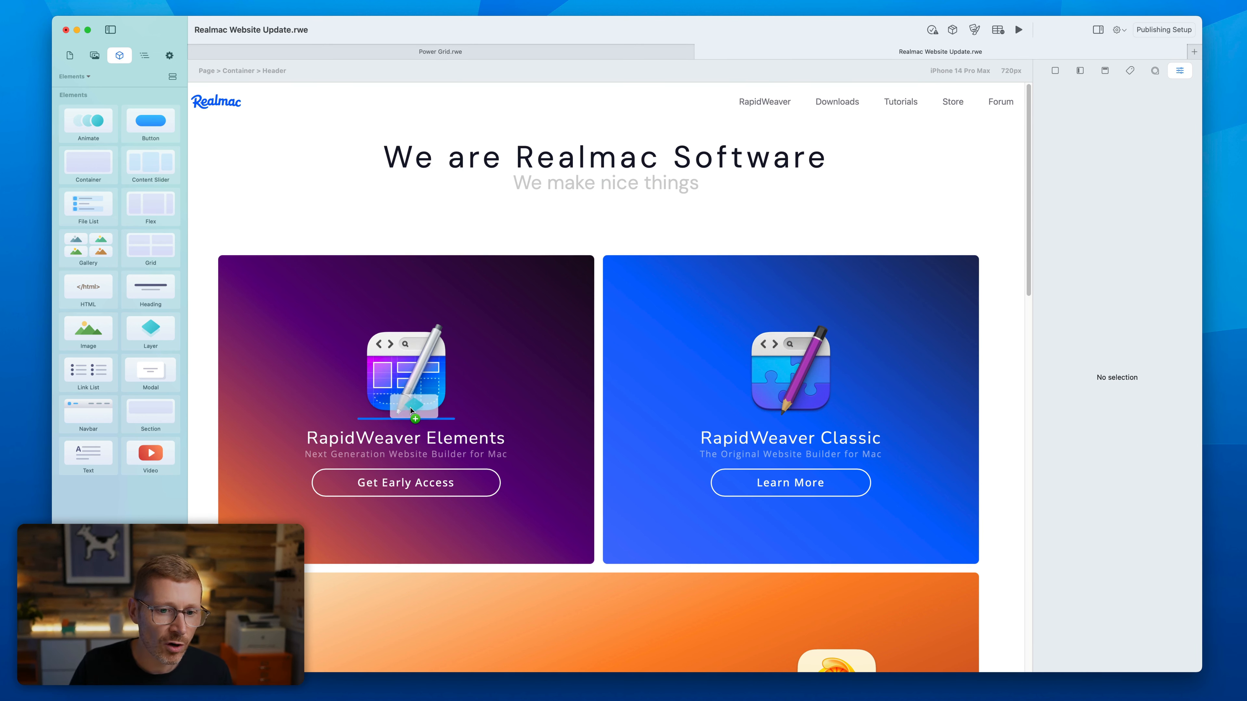
{"action": "left_click_drag", "start_coordinate": [147, 330], "coordinate": [401, 405]}
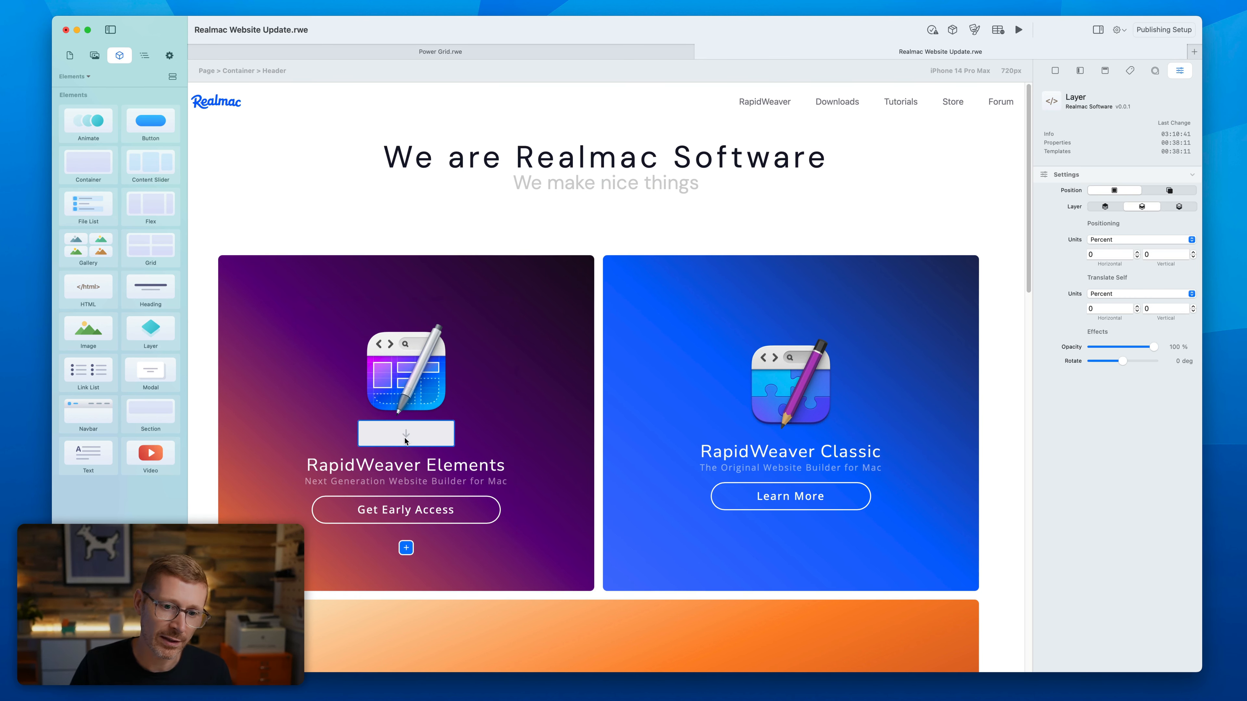
Step: Add an Image element just above the new layer and assign new.png from the resources as its picture
{"action": "left_click_drag", "start_coordinate": [88, 330], "coordinate": [417, 440]}
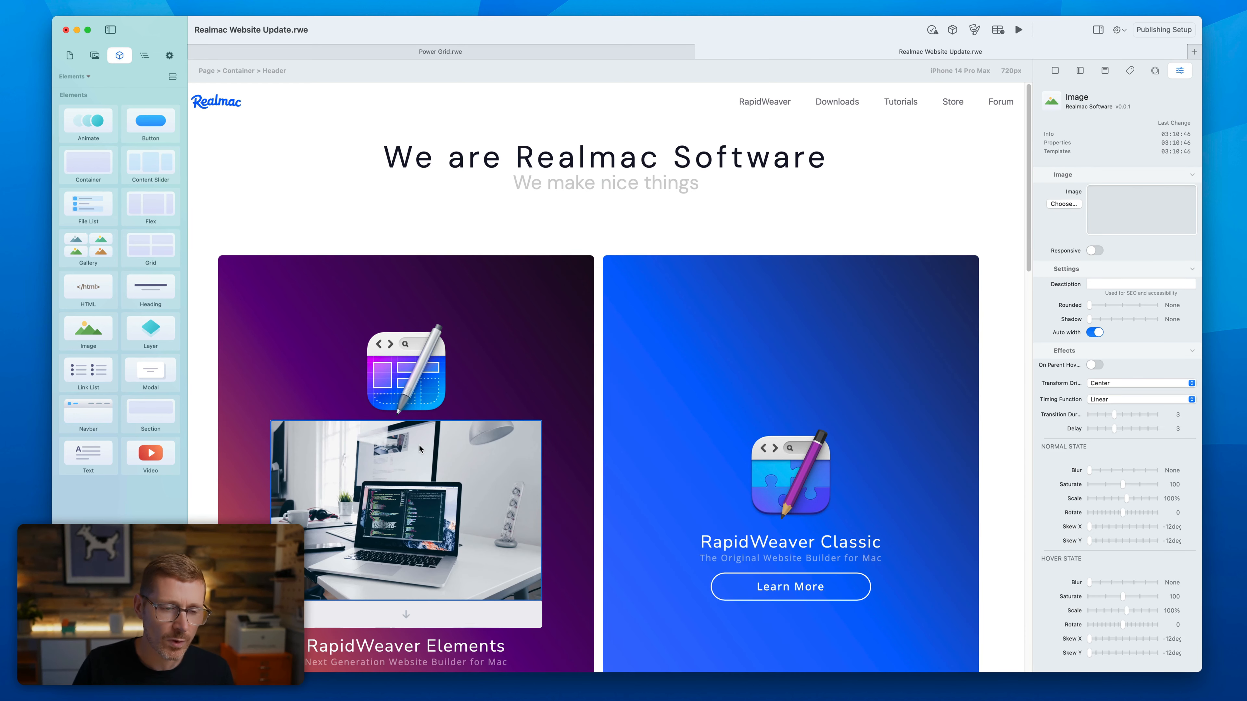
{"action": "left_click", "coordinate": [94, 56]}
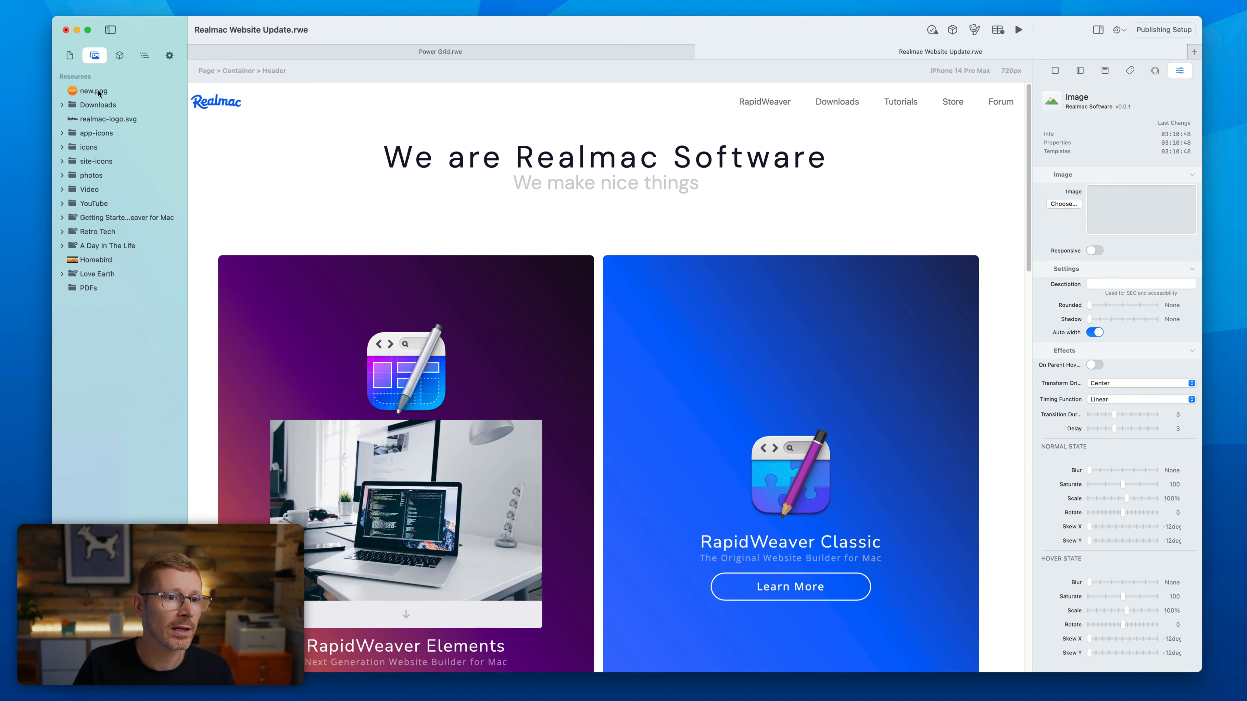
{"action": "left_click_drag", "start_coordinate": [99, 93], "coordinate": [1177, 238]}
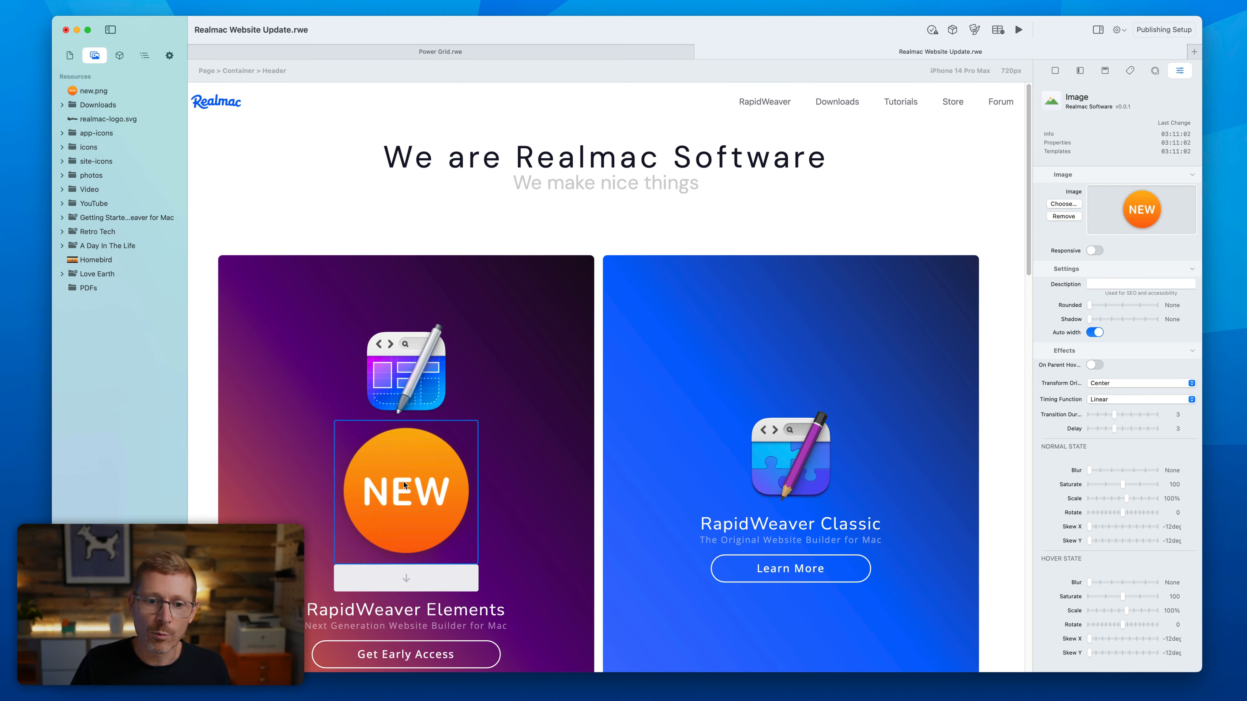
Step: Turn off auto width for the NEW badge image and set its default size to 90px wide by 90px high
{"action": "left_click", "coordinate": [1095, 332]}
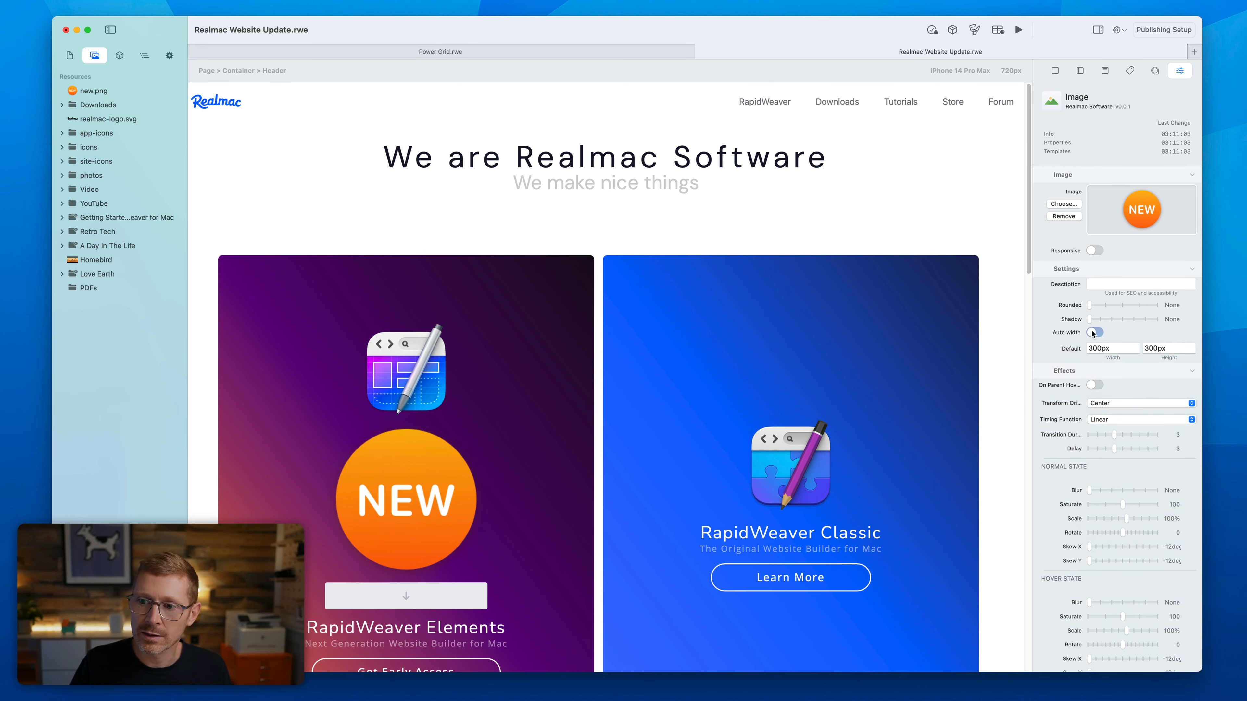
{"action": "left_click", "coordinate": [1094, 349]}
{"action": "type", "text": "90"}
{"action": "key", "text": "Return"}
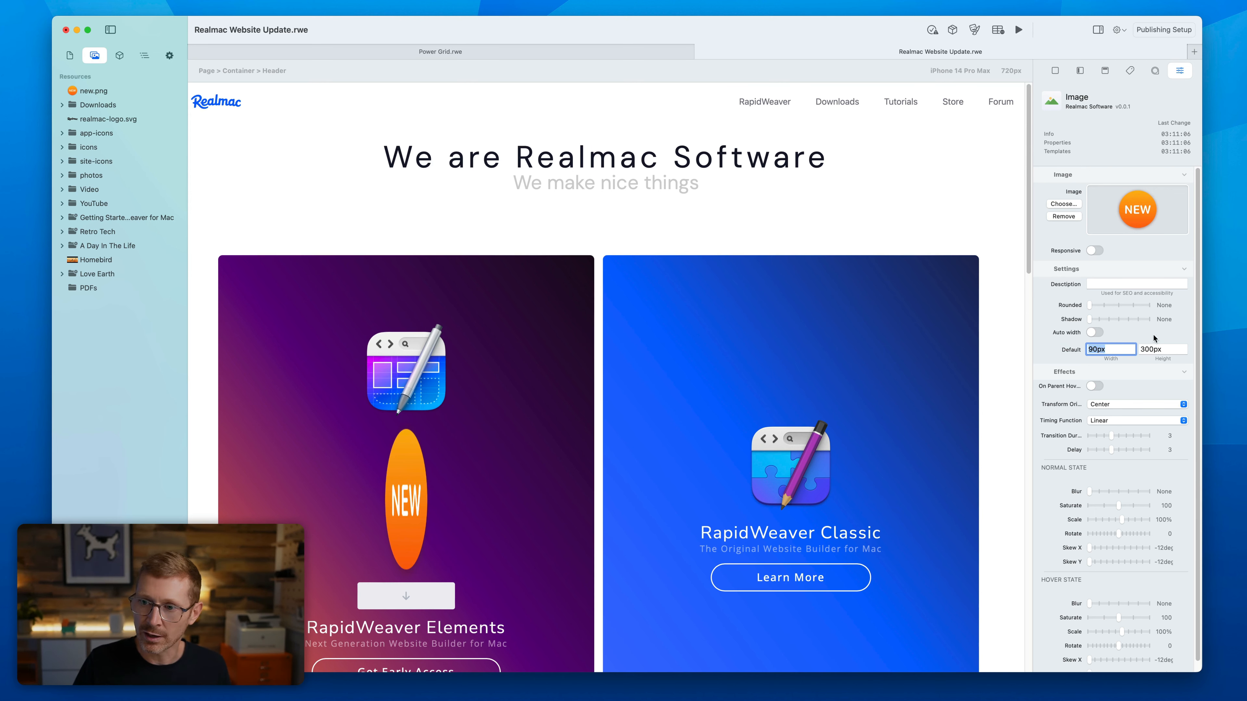
{"action": "left_click", "coordinate": [1155, 349]}
{"action": "type", "text": "90"}
{"action": "key", "text": "Return"}
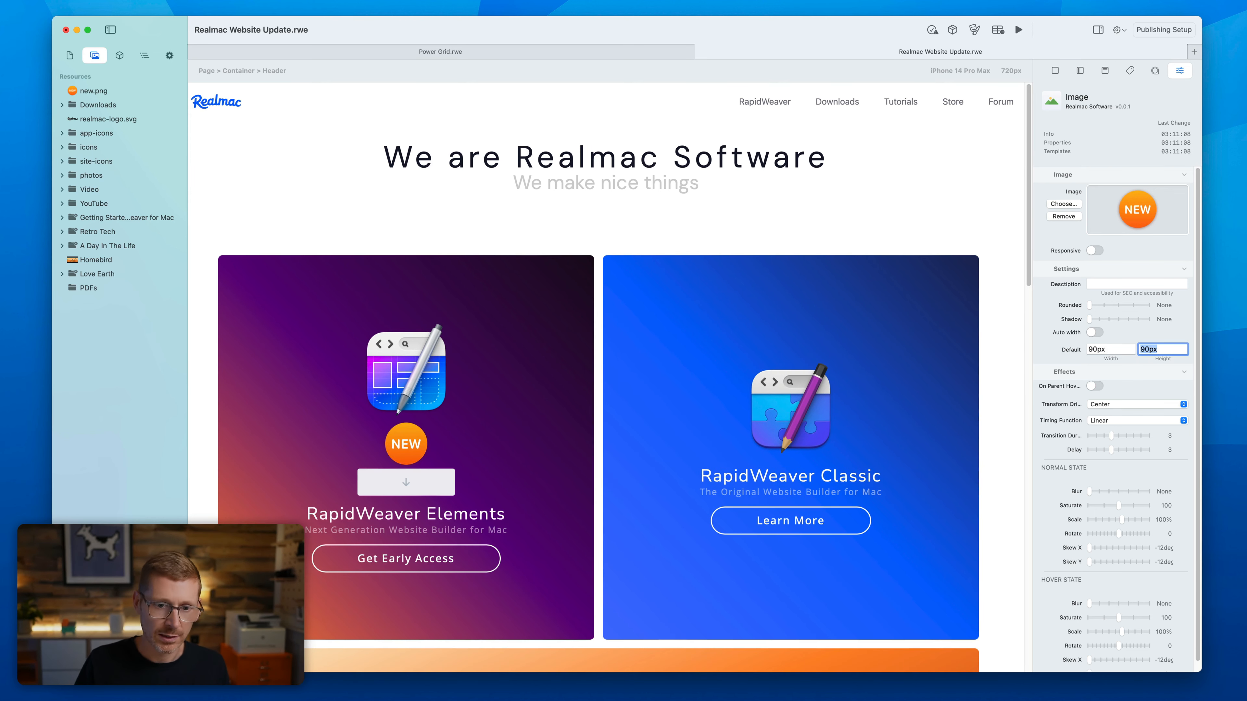
Step: Nest the NEW badge image inside the Layer element in the page layout
{"action": "left_click", "coordinate": [144, 56]}
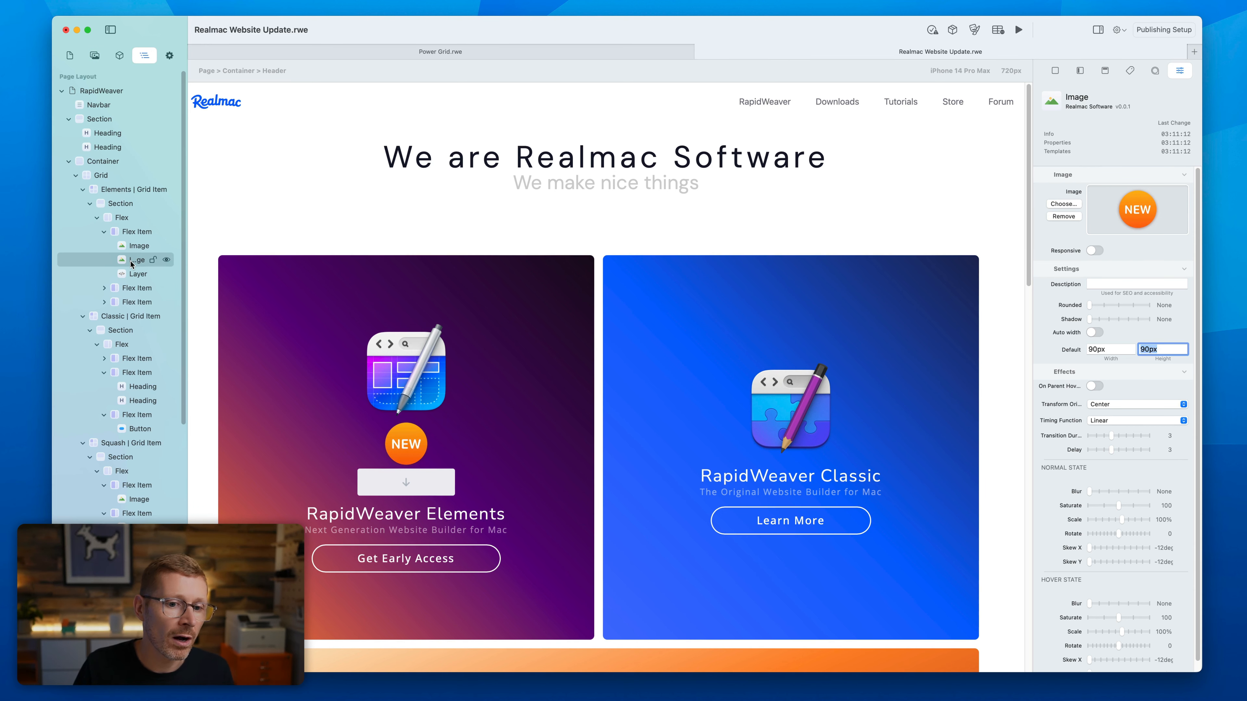
{"action": "left_click_drag", "start_coordinate": [132, 264], "coordinate": [133, 275]}
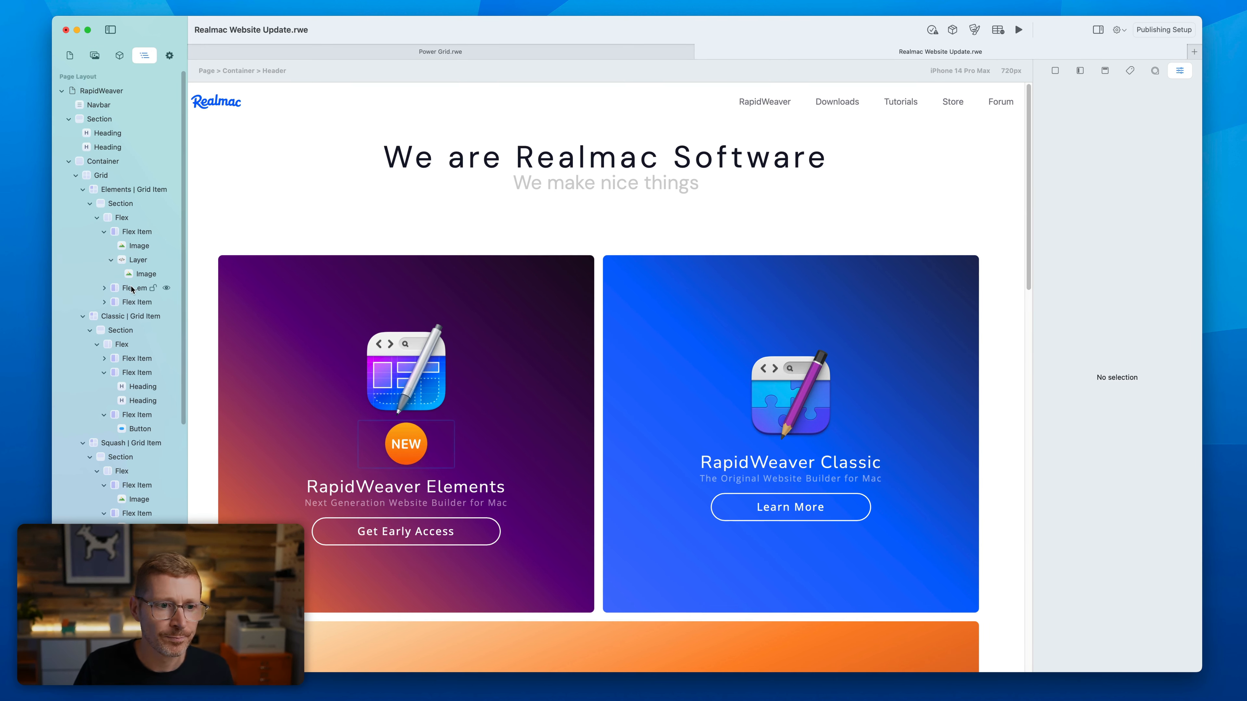
Step: Assign the badge's Layer element to the topmost layer level and switch its position to the overlapping option
{"action": "left_click", "coordinate": [151, 259]}
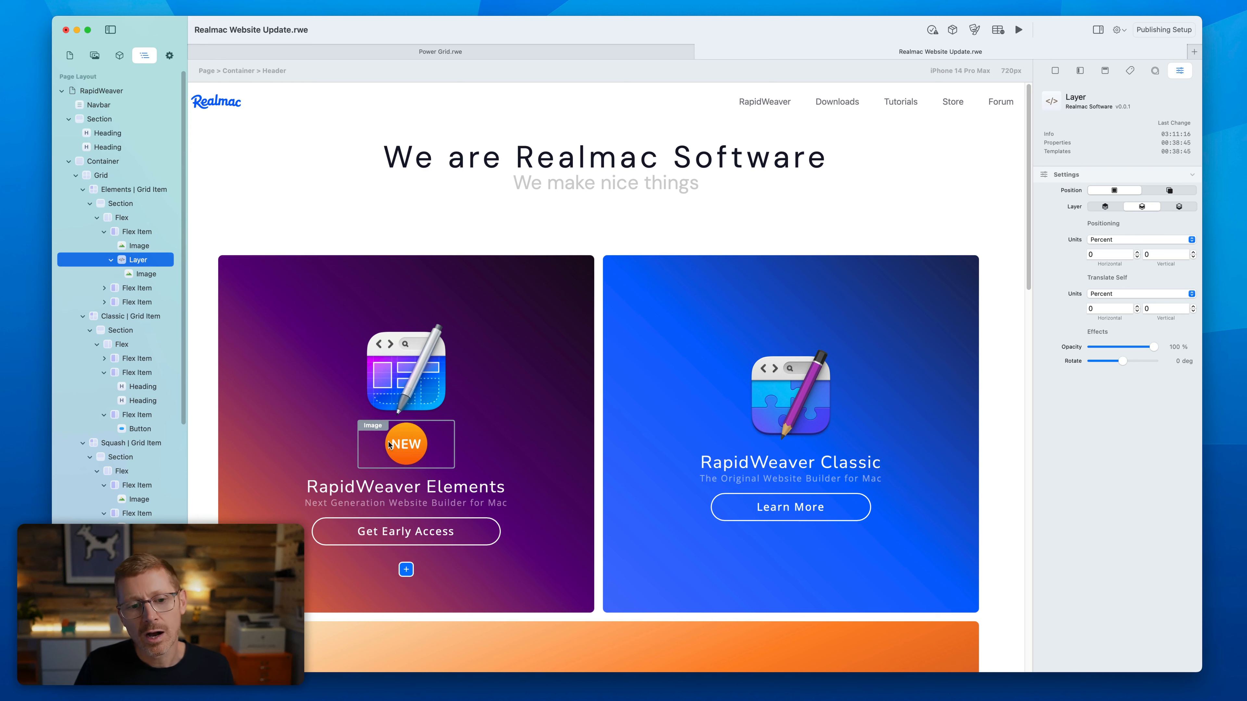
{"action": "left_click", "coordinate": [1114, 207]}
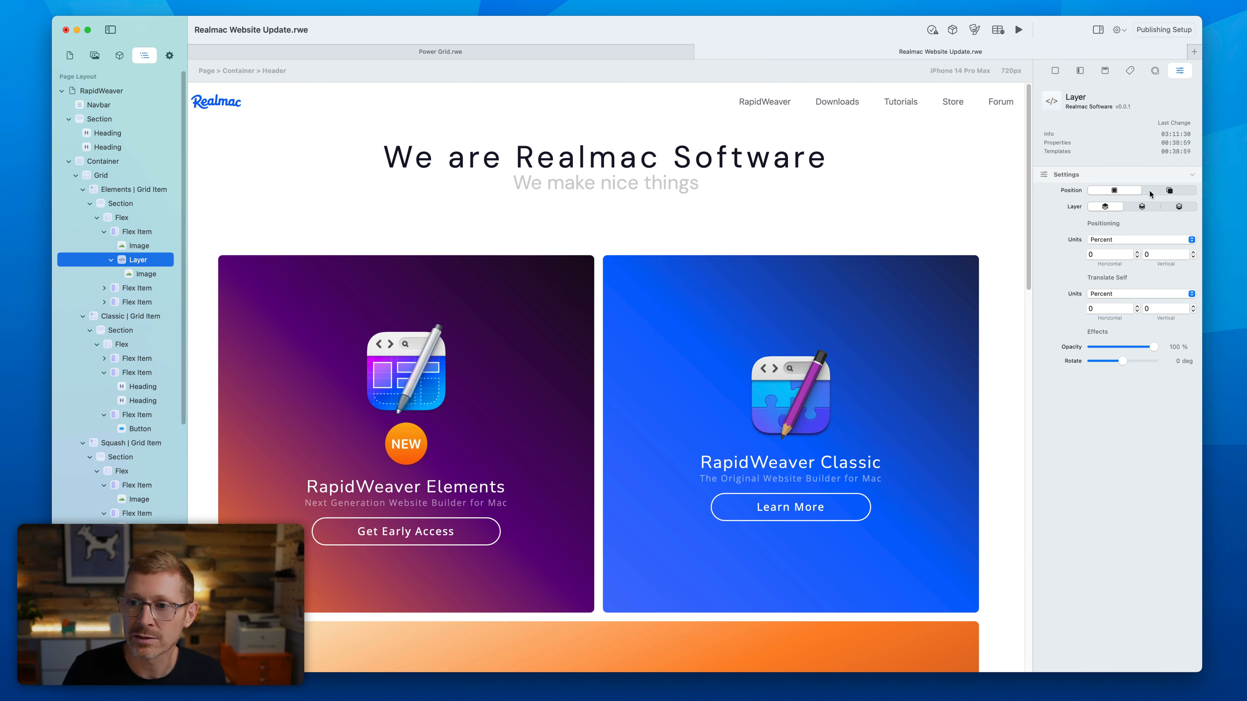
{"action": "left_click", "coordinate": [1148, 192]}
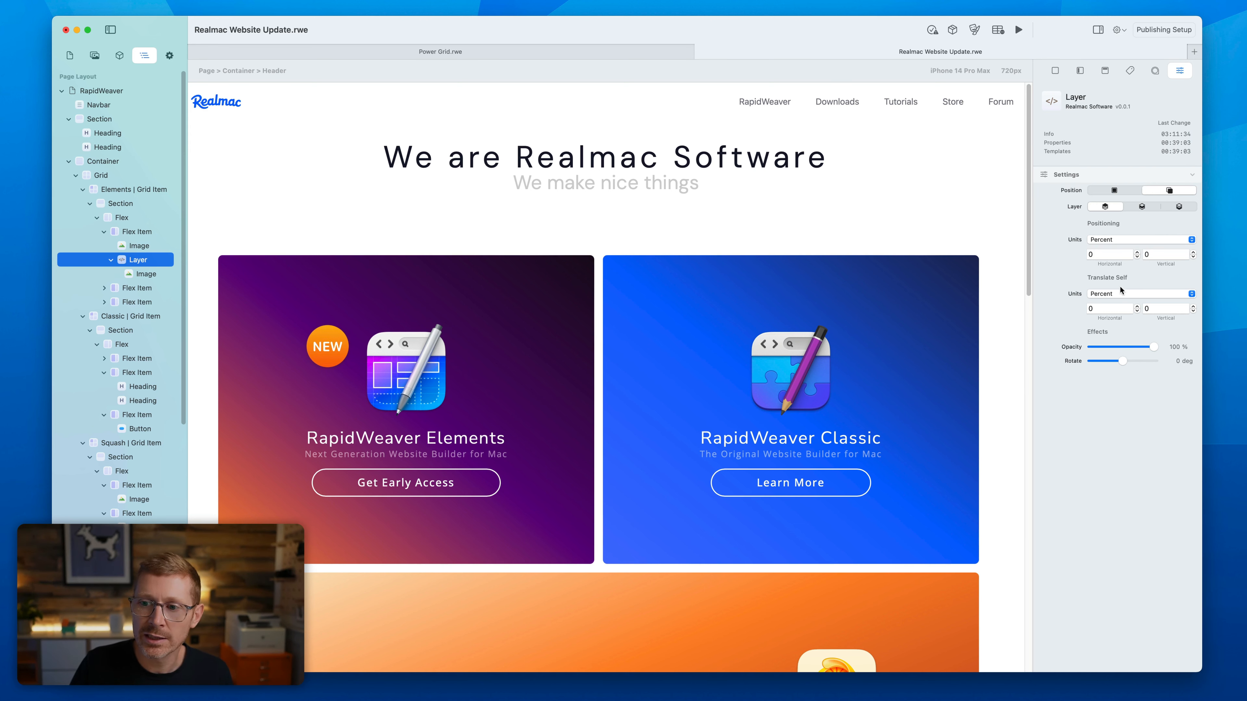
Step: Try horizontal positions of 50 and 70 percent for the badge's Layer element, and settle on 54 percent
{"action": "left_click", "coordinate": [1106, 254]}
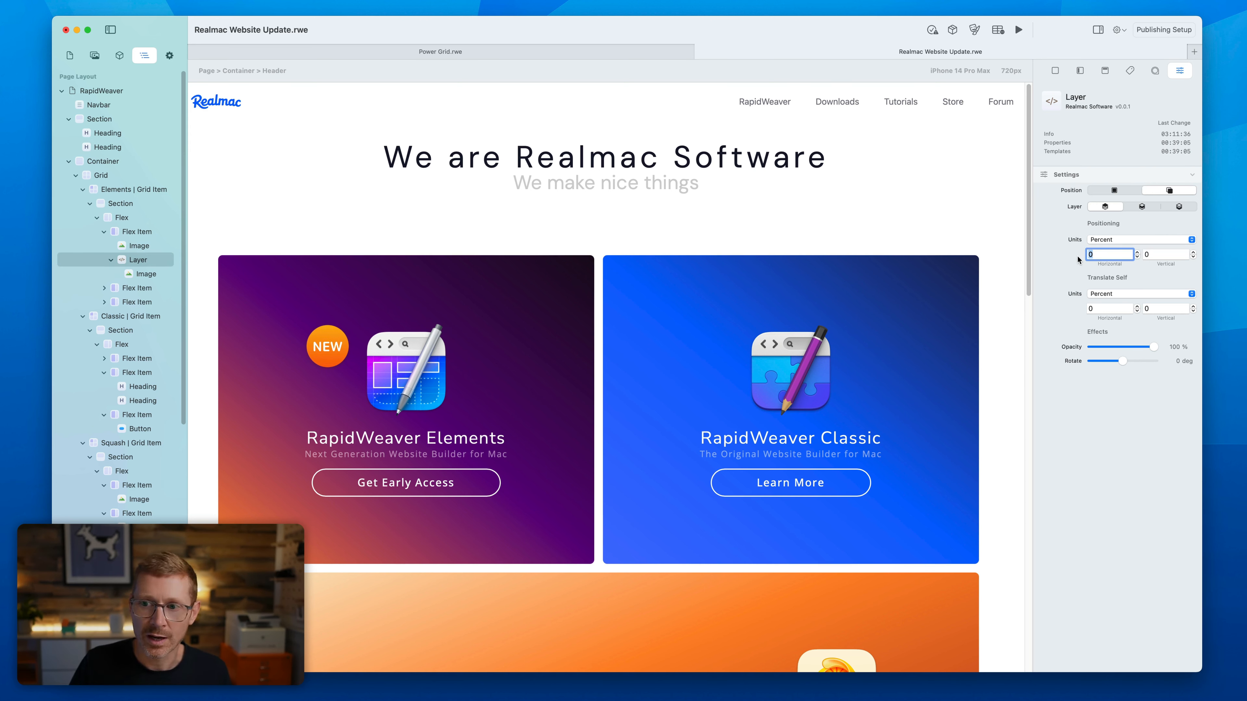
{"action": "type", "text": "50"}
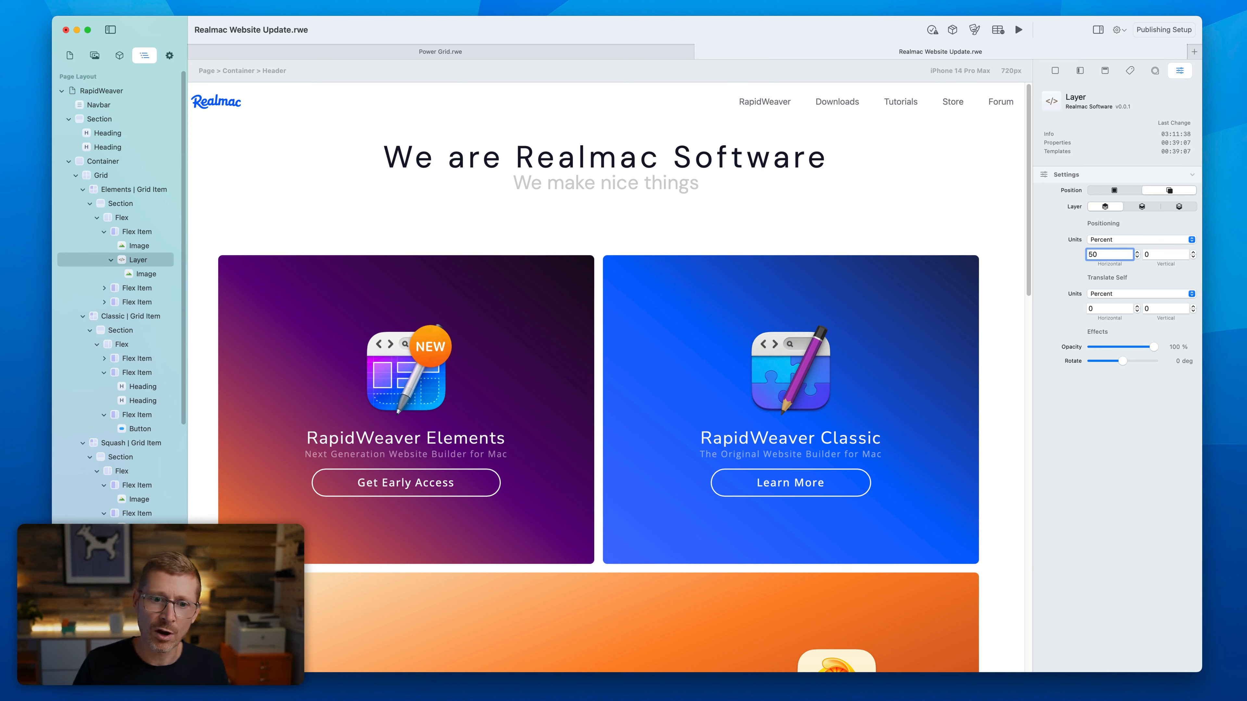
{"action": "key", "text": "Return"}
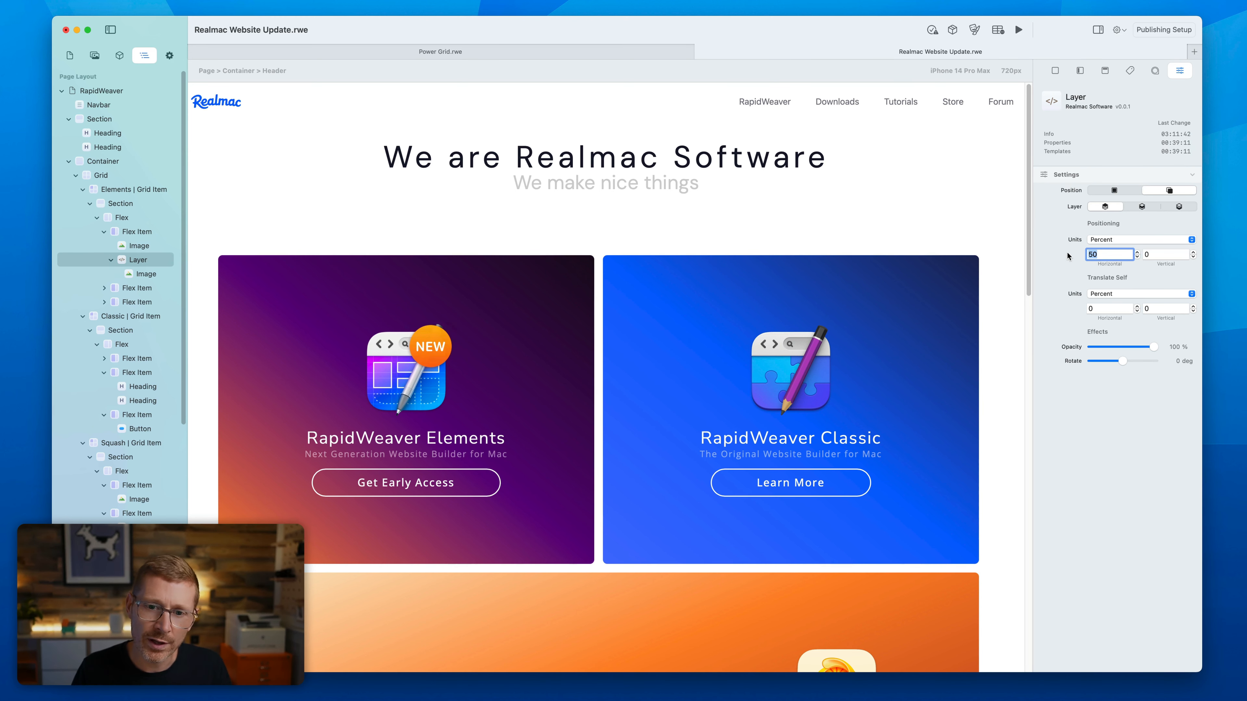
{"action": "type", "text": "70"}
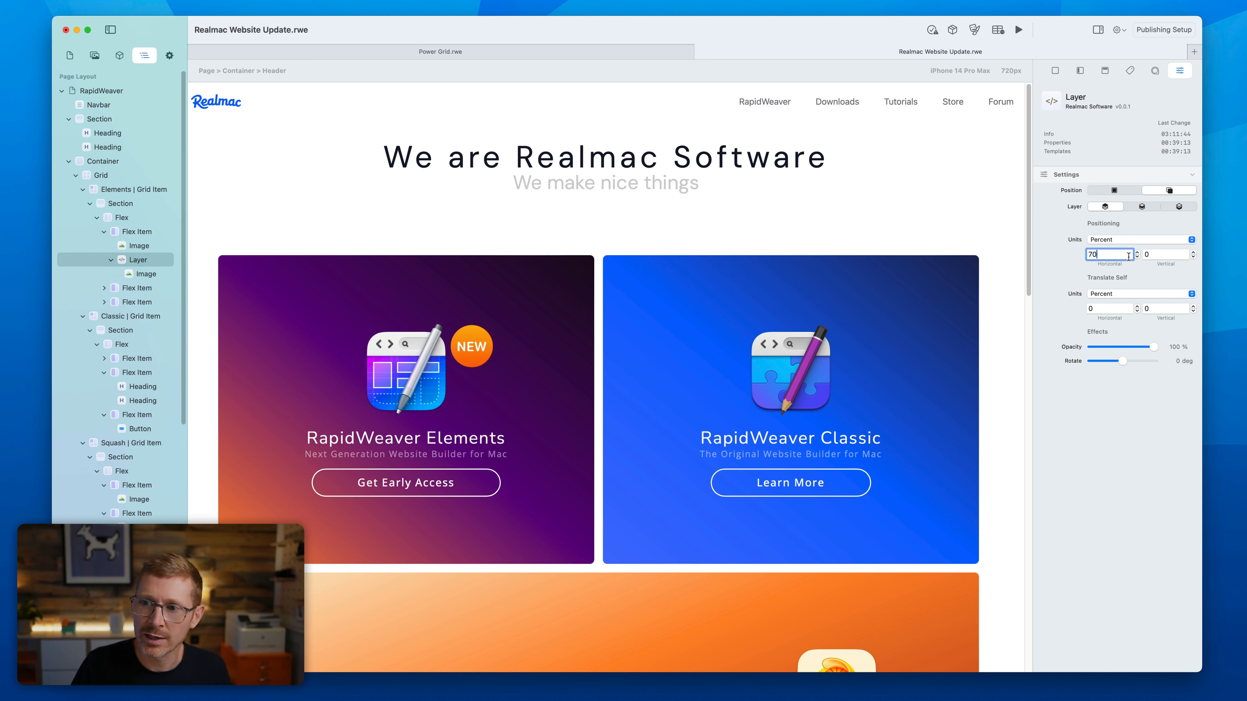
{"action": "left_click_drag", "start_coordinate": [1138, 257], "coordinate": [1138, 256]}
{"action": "key", "text": "Tab"}
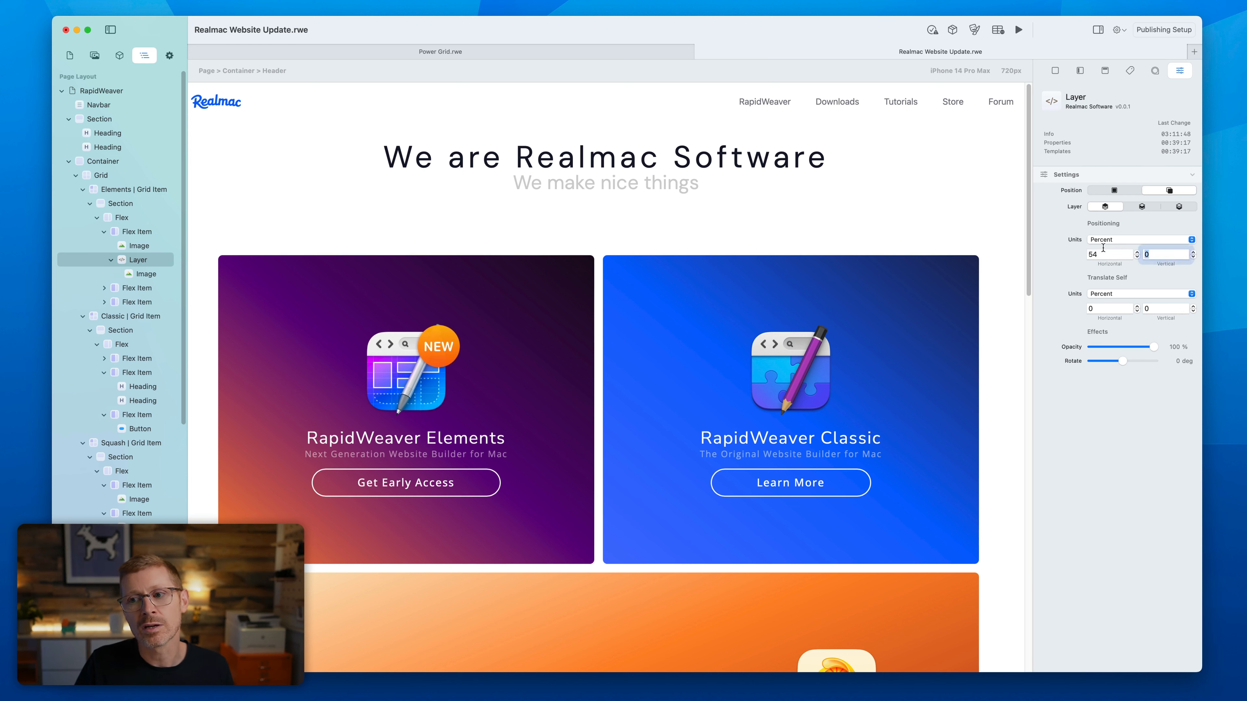
Step: Offset the badge's Layer element vertically, trying 10 percent before changing its vertical positioning to -10 percent
{"action": "type", "text": "10"}
{"action": "key", "text": "Tab"}
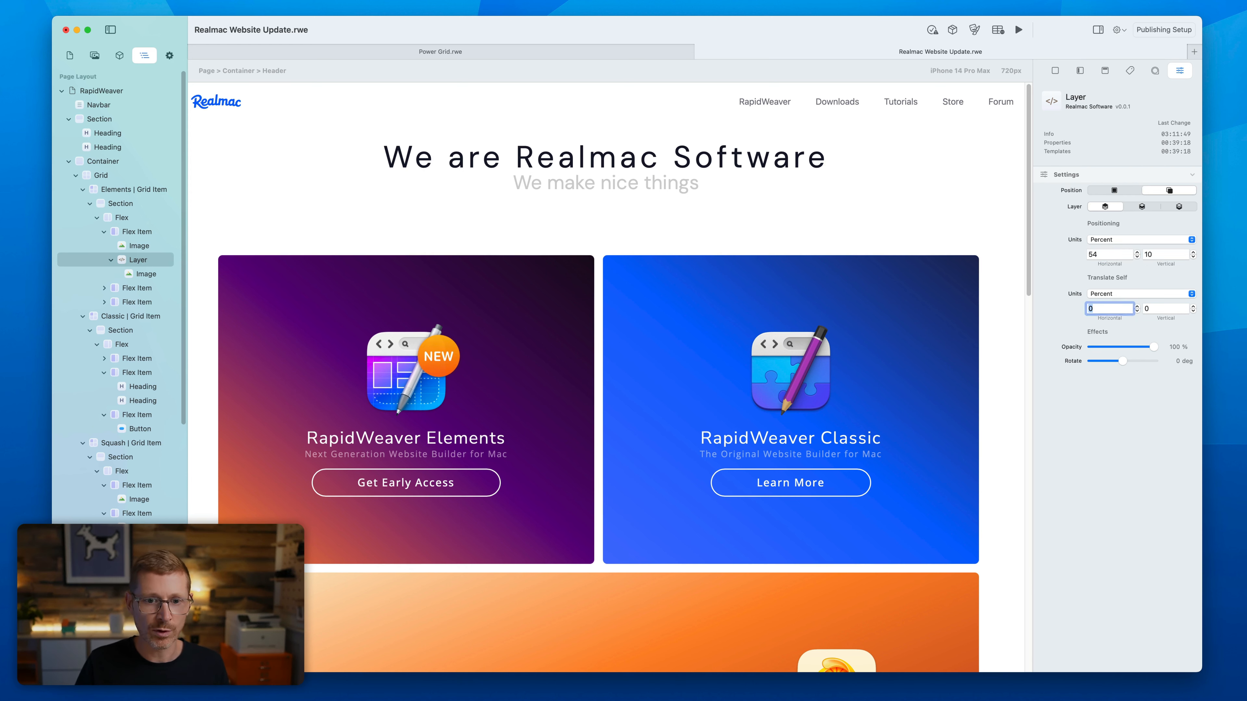
{"action": "left_click", "coordinate": [1149, 254]}
{"action": "type", "text": "-"}
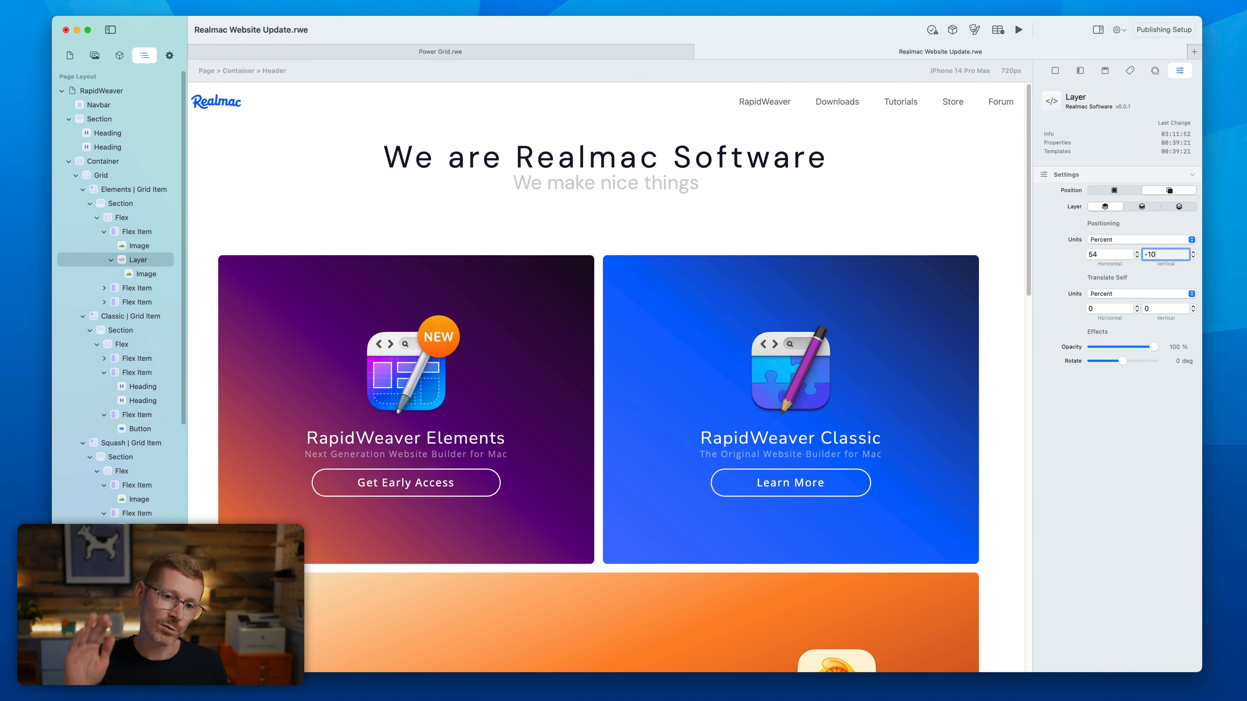
Step: Fine-tune the vertical positioning of the badge's Layer element in one-percent increments to -5 percent
{"action": "left_click", "coordinate": [1192, 257]}
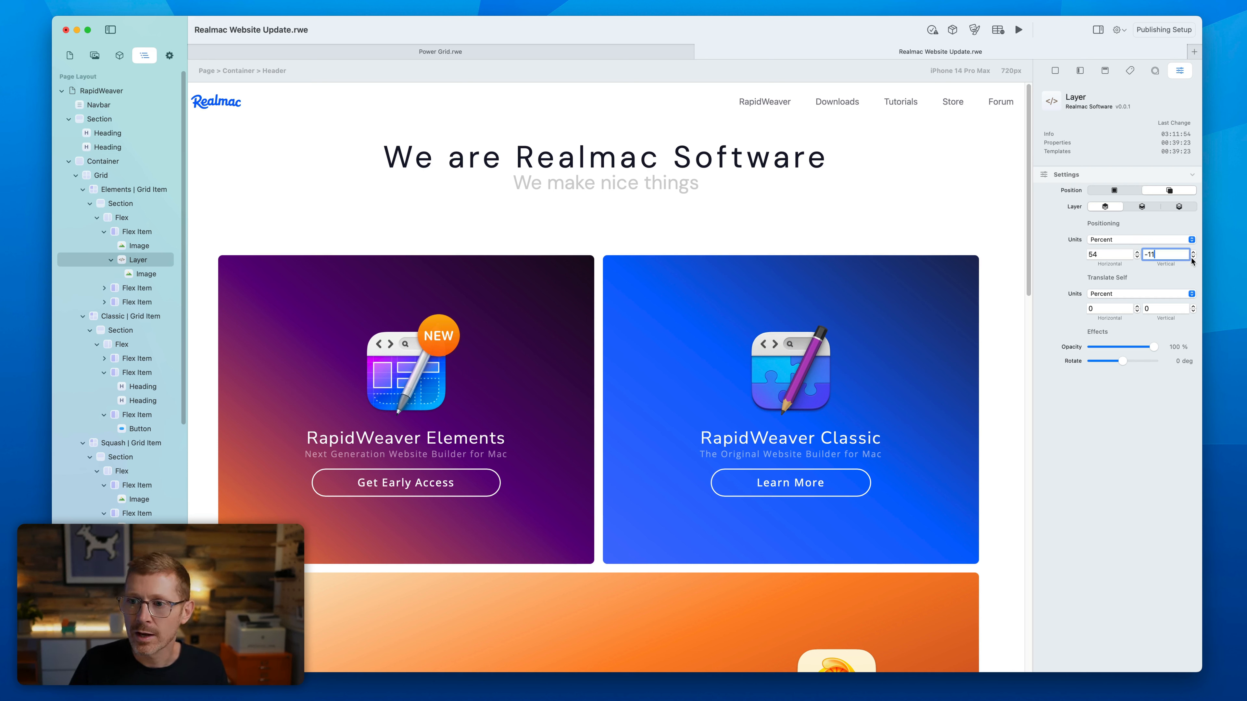
{"action": "left_click", "coordinate": [1193, 252]}
{"action": "left_click", "coordinate": [1192, 251]}
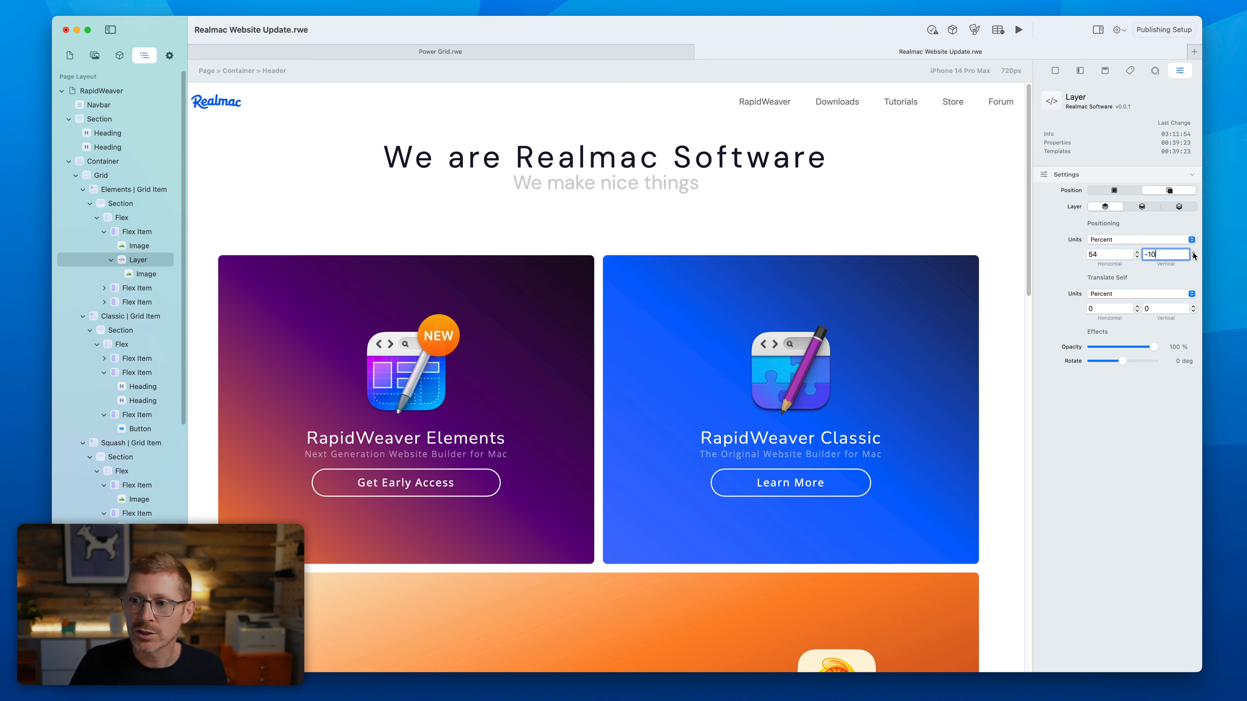
{"action": "left_click", "coordinate": [1137, 252]}
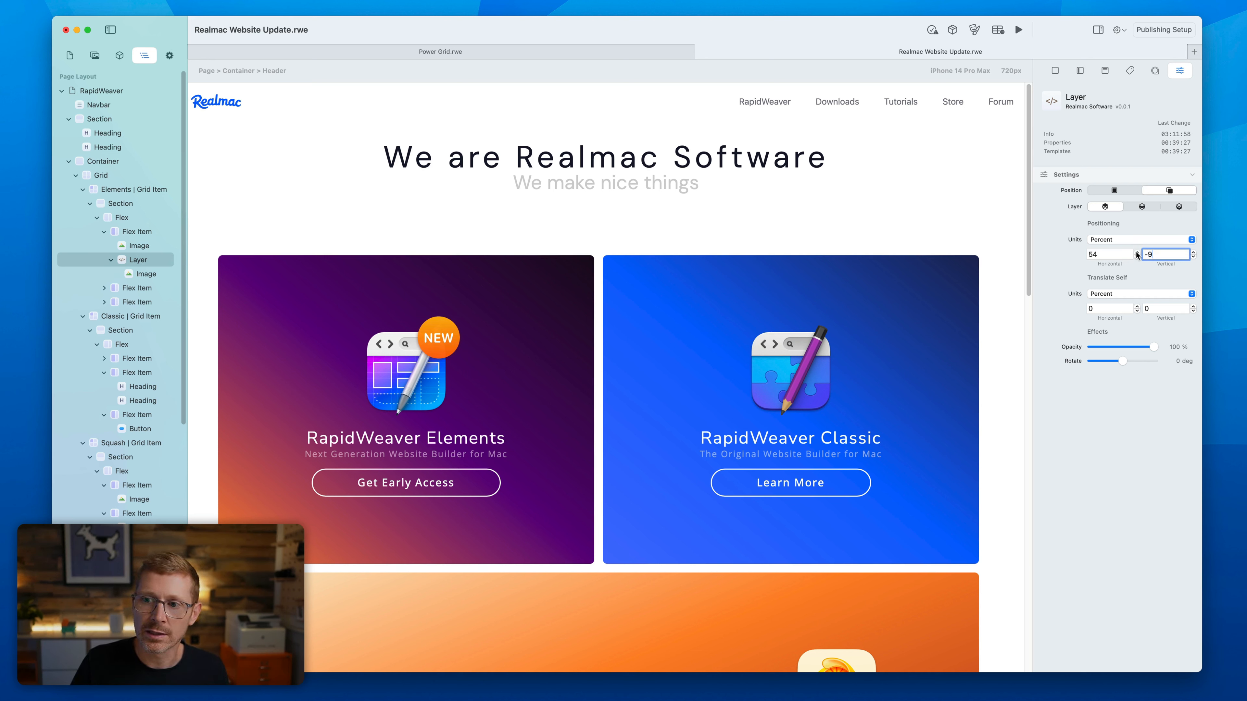
{"action": "left_click", "coordinate": [1192, 251]}
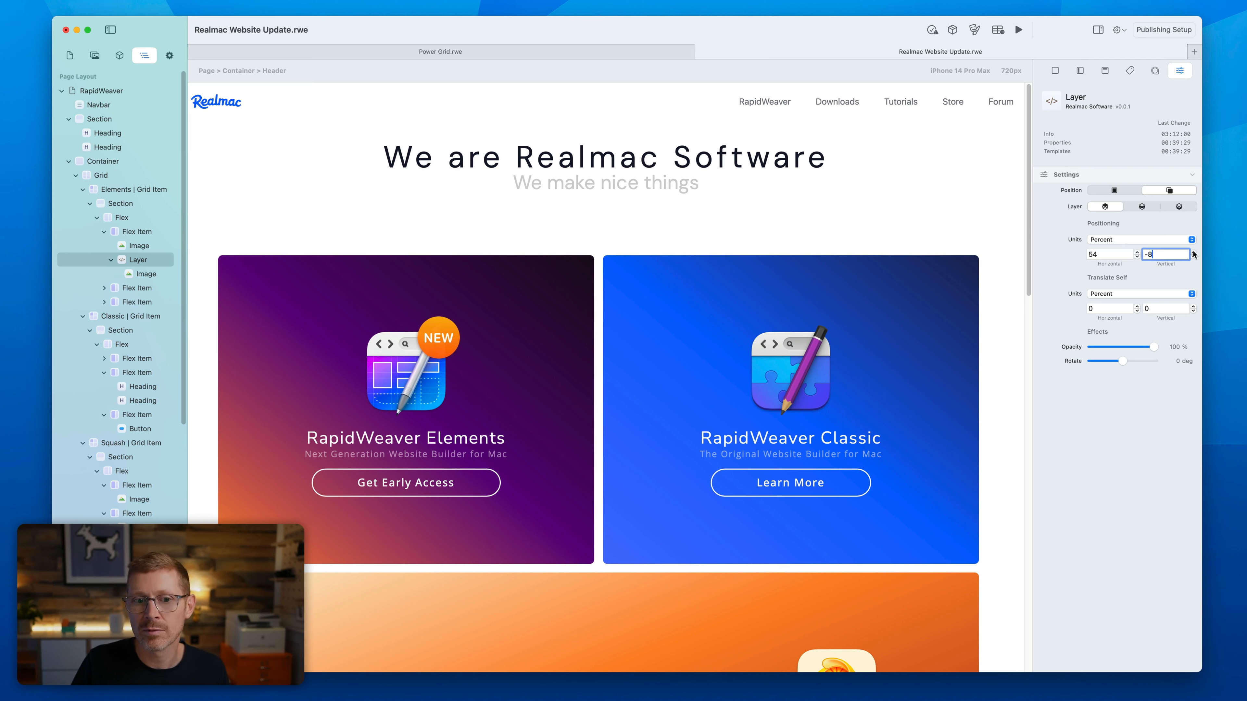
{"action": "left_click", "coordinate": [1192, 252]}
{"action": "left_click", "coordinate": [1192, 251]}
{"action": "left_click", "coordinate": [1193, 251]}
{"action": "left_click", "coordinate": [1192, 252]}
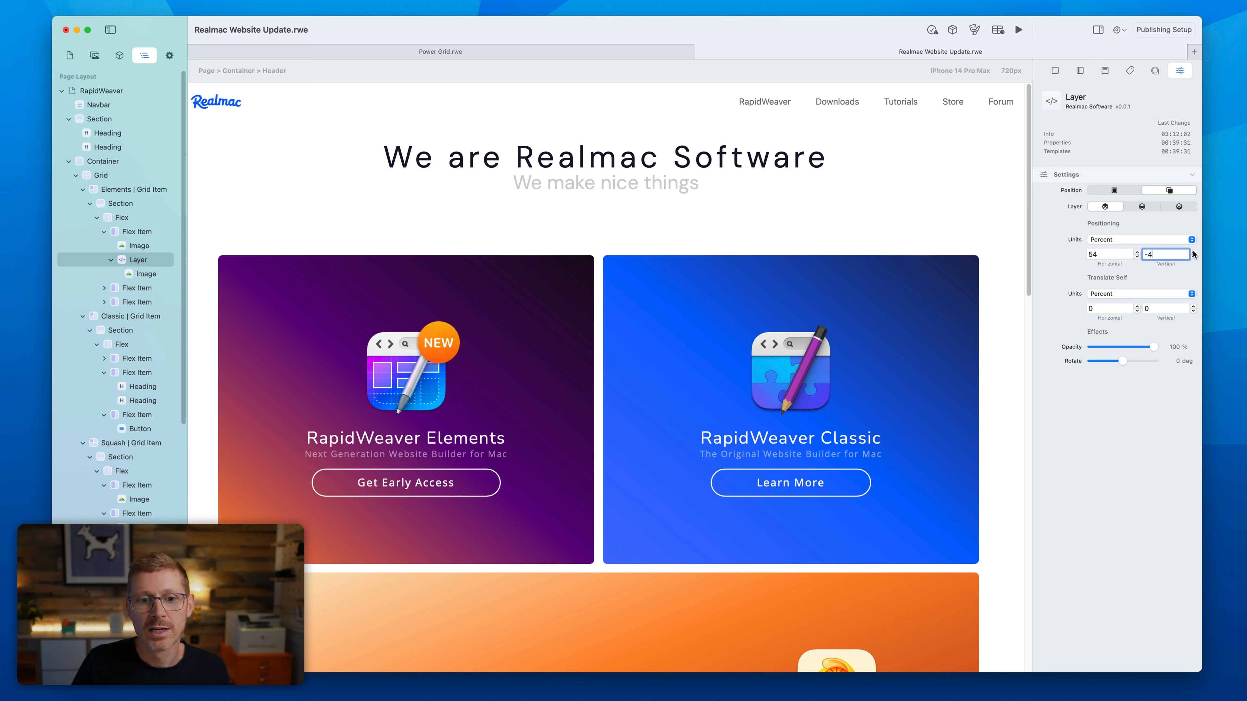
{"action": "left_click", "coordinate": [1193, 258]}
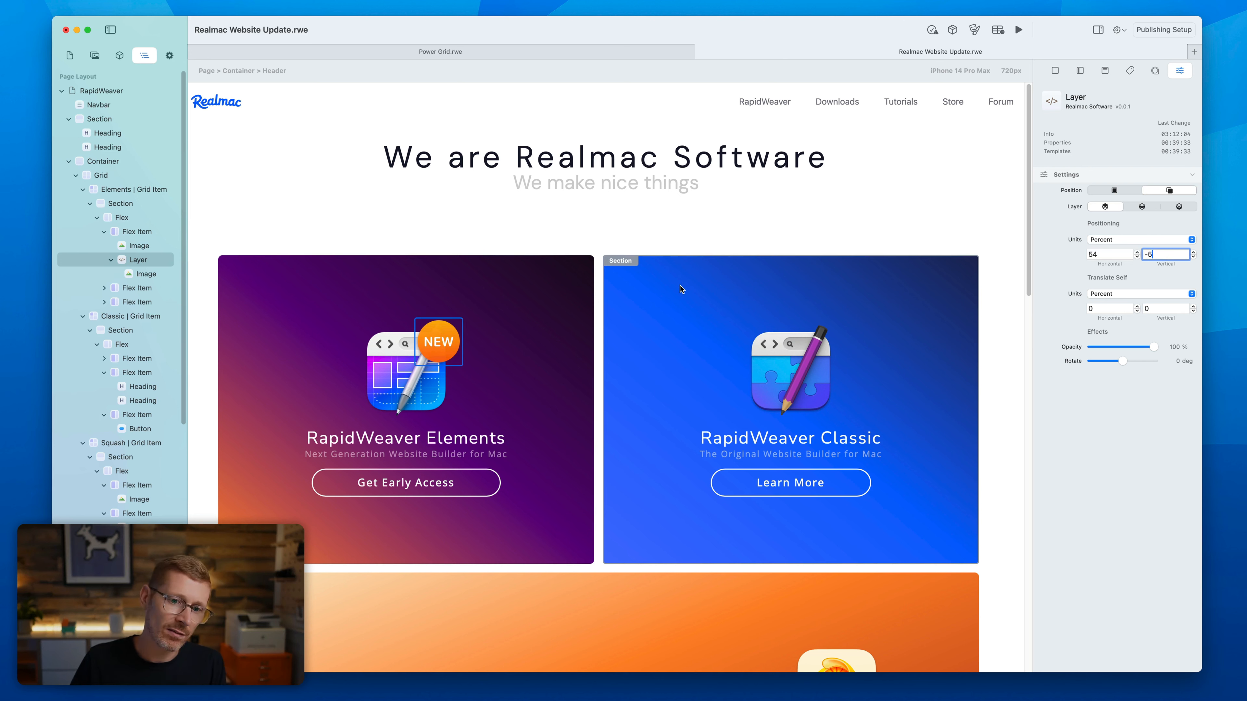
Step: Tilt the NEW badge by rotating its Layer element, trying 18 degrees and settling on 8 degrees
{"action": "left_click_drag", "start_coordinate": [1123, 360], "coordinate": [1125, 361]}
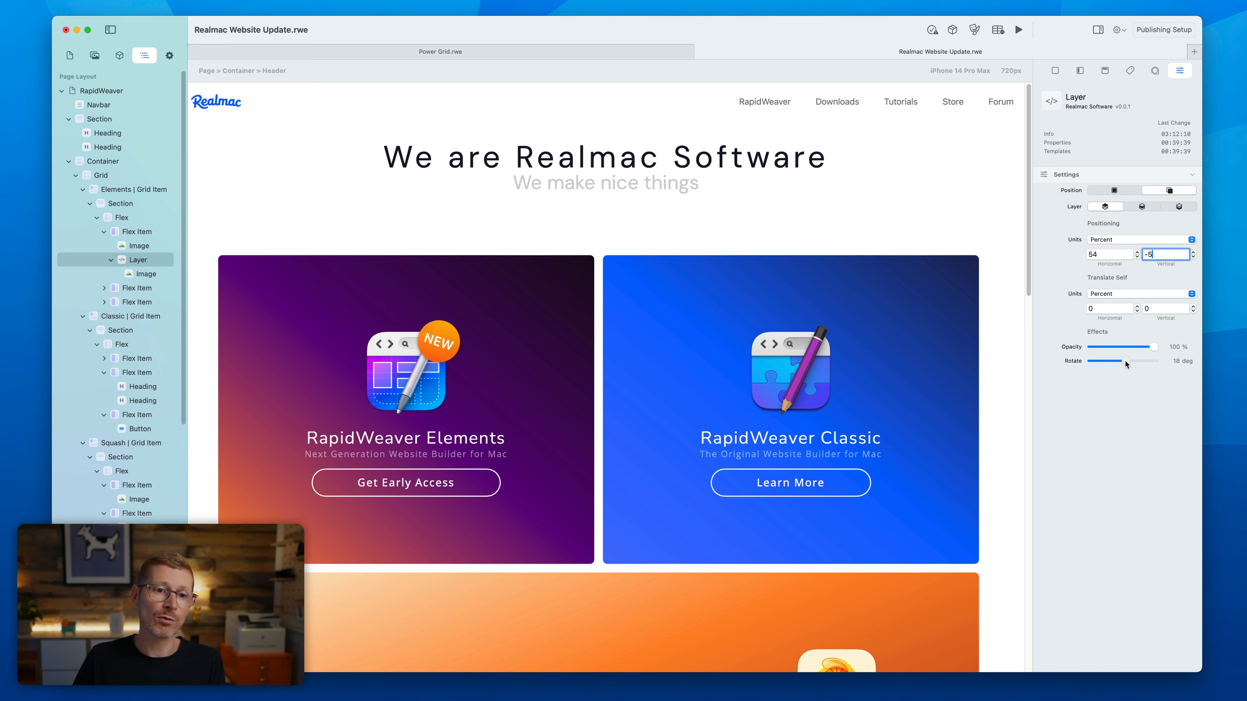
{"action": "left_click_drag", "start_coordinate": [1125, 361], "coordinate": [1124, 361]}
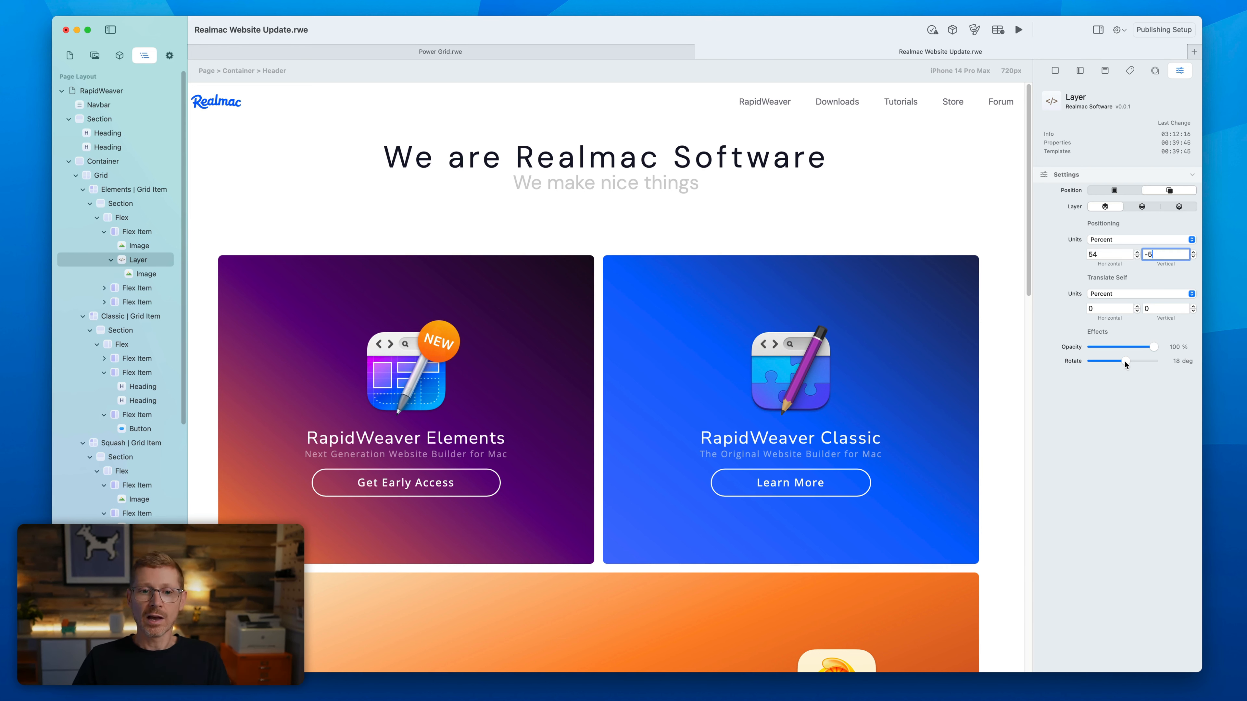
{"action": "left_click_drag", "start_coordinate": [1124, 362], "coordinate": [1123, 361]}
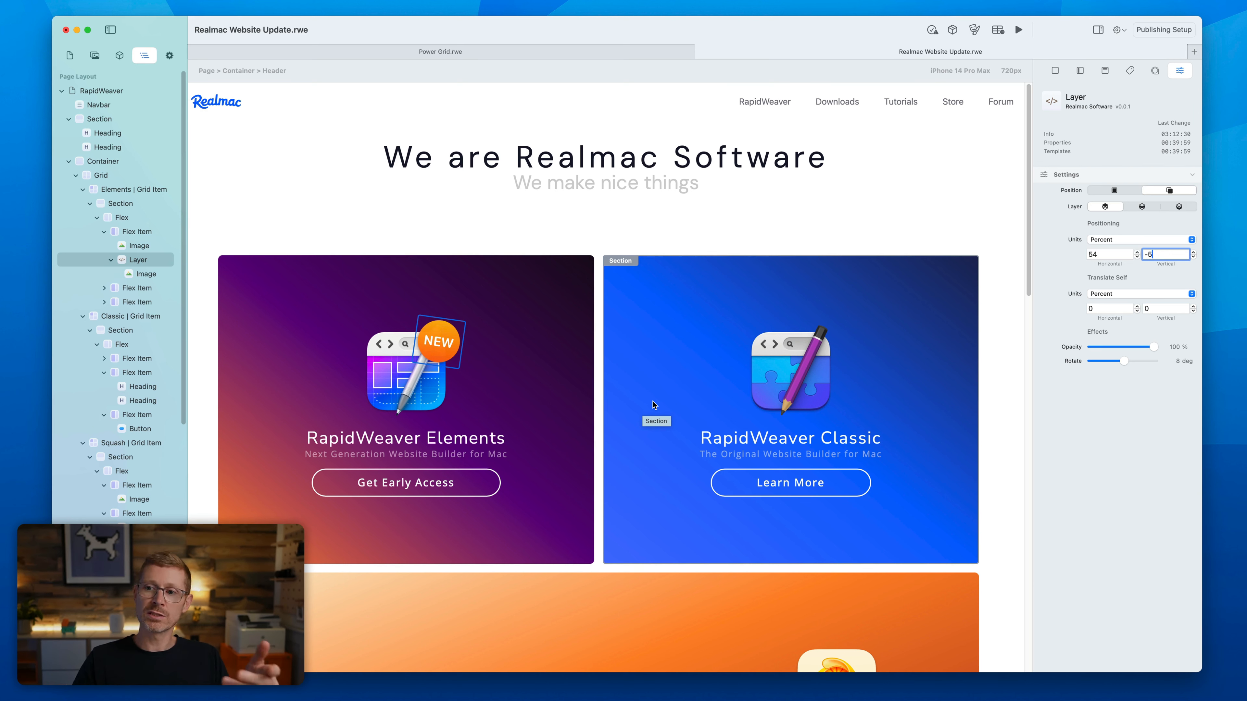
Step: Preview the badge behind the app icon by sending its Layer element to the bottommost level, and return it to the topmost level
{"action": "left_click", "coordinate": [1178, 206]}
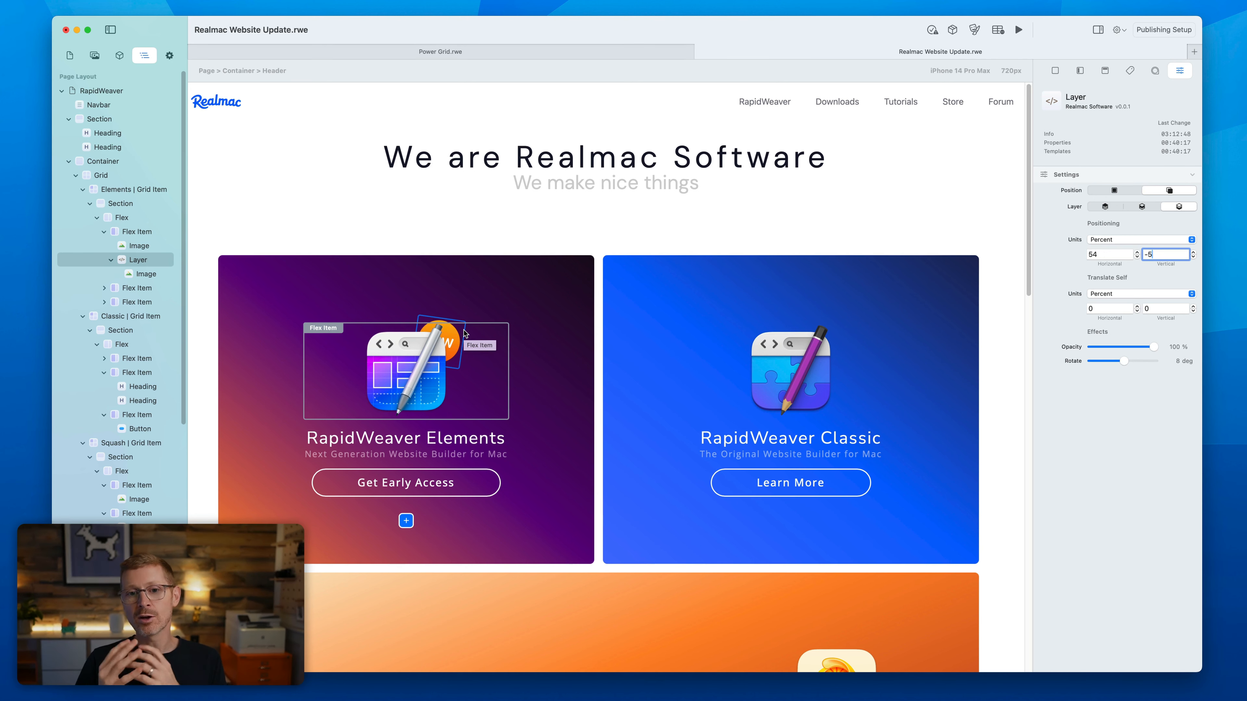
{"action": "left_click", "coordinate": [1104, 207]}
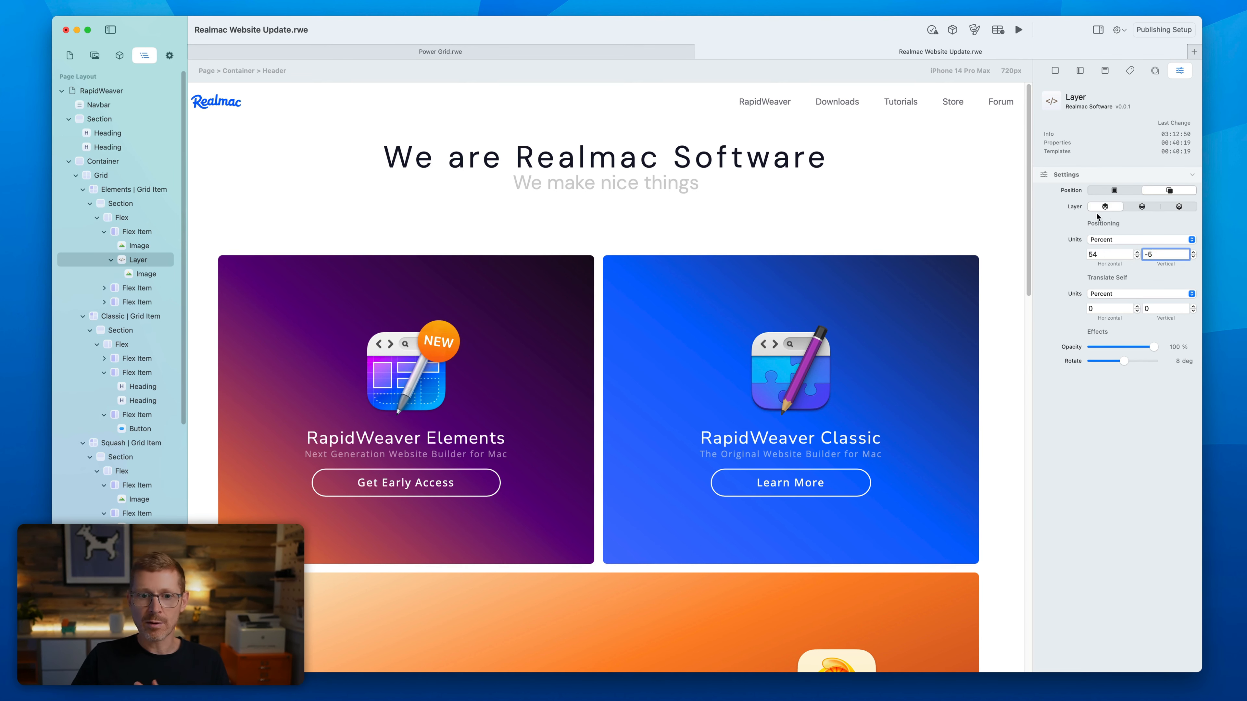
Step: Enlarge the document window and bring up the library of available elements, including the Layer element
{"action": "left_click_drag", "start_coordinate": [1194, 661], "coordinate": [1246, 700]}
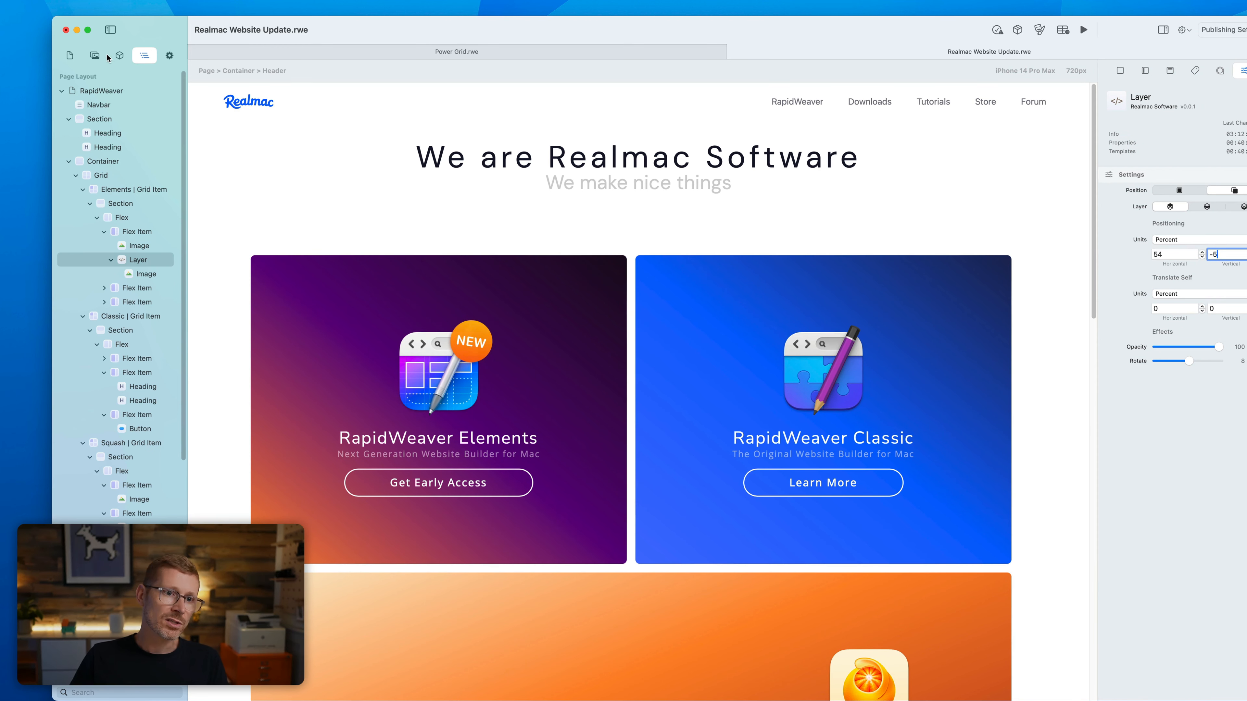
{"action": "left_click", "coordinate": [128, 60]}
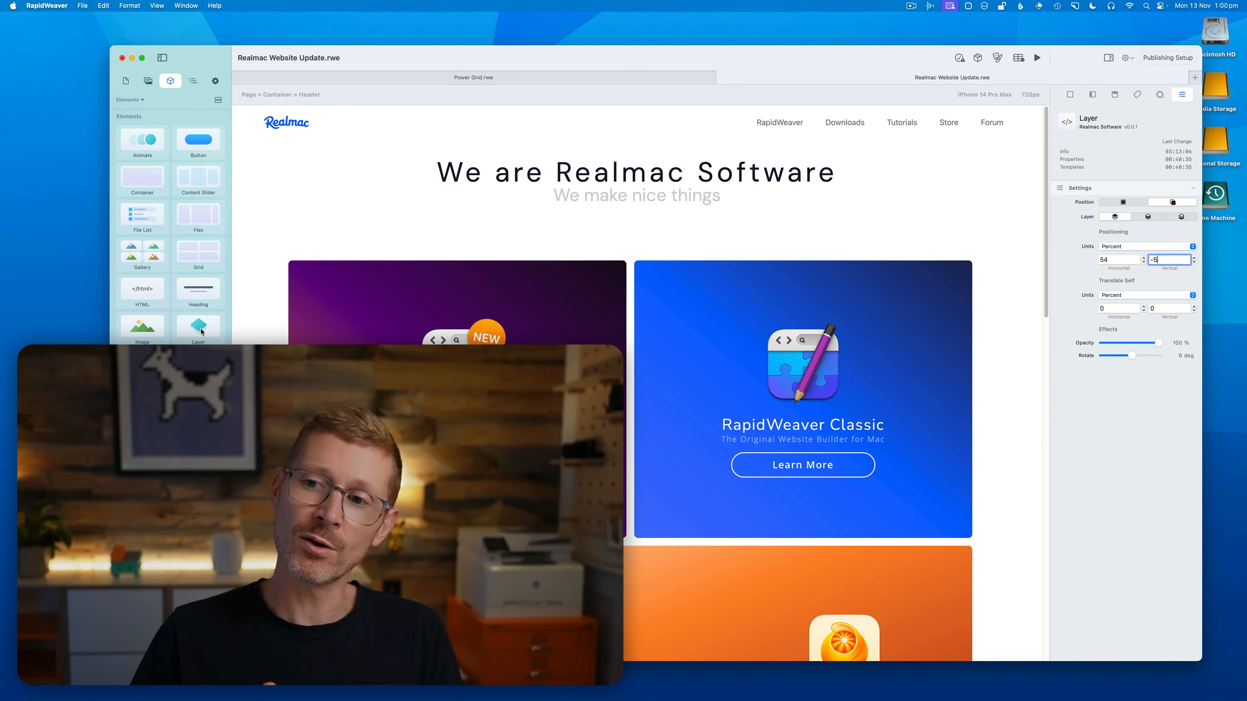
Step: Switch the badge's Layer element to the bottommost level once more and restore the topmost level
{"action": "left_click", "coordinate": [1135, 219]}
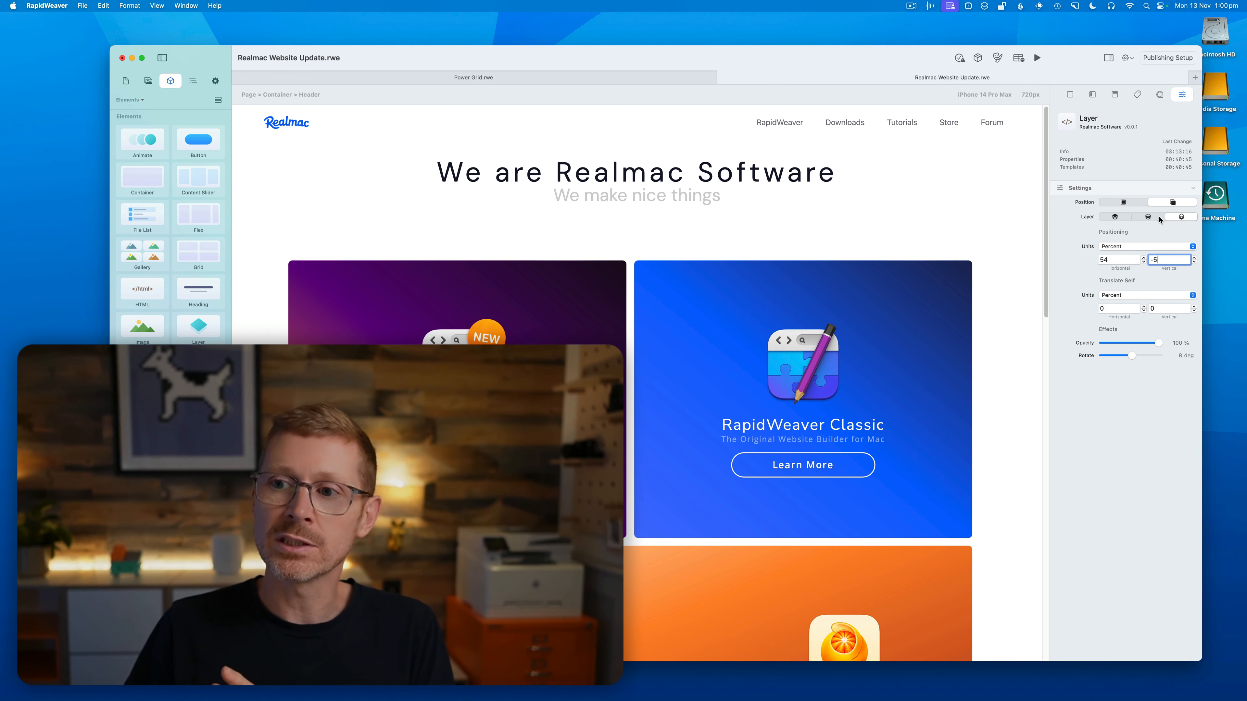
{"action": "left_click", "coordinate": [1128, 219]}
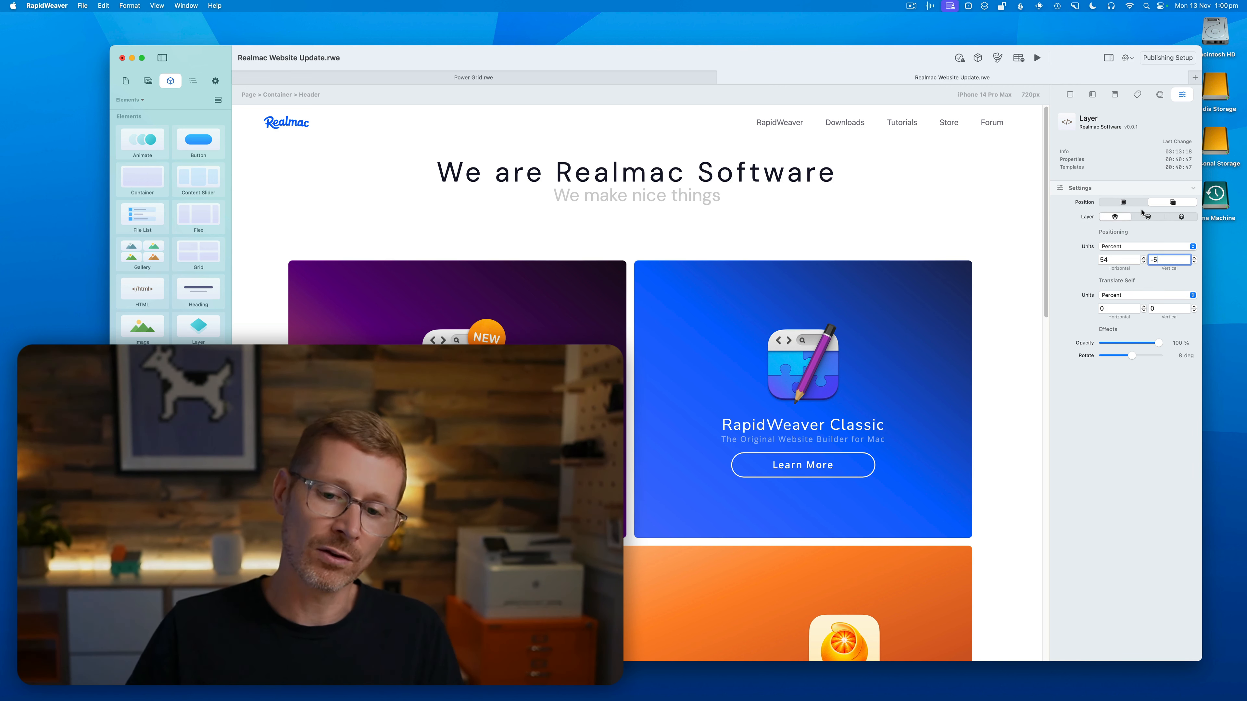